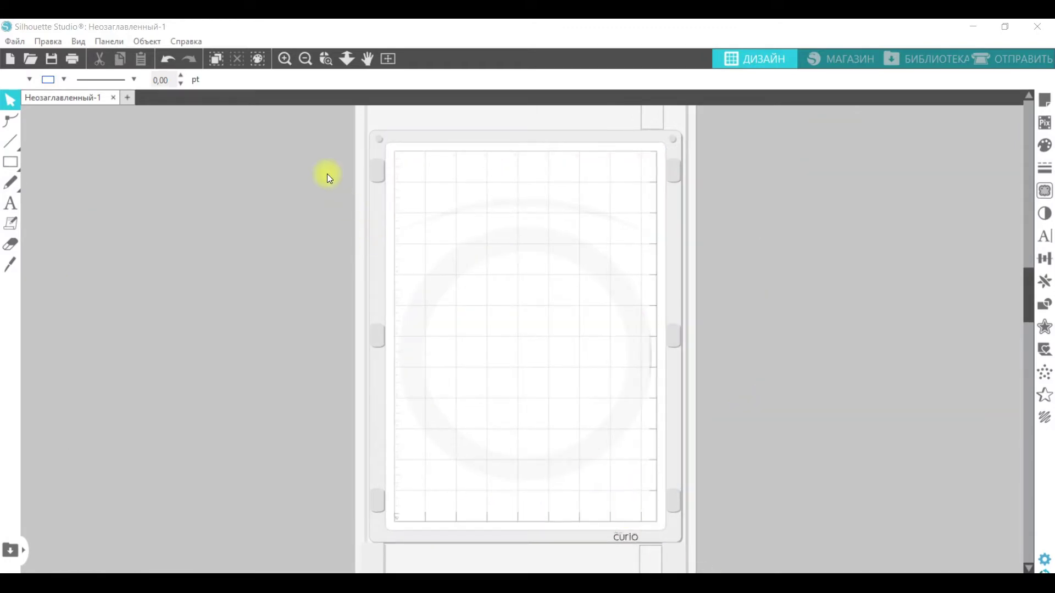
# Switch the program's view mode from Standard Edition to Business Edition
pyautogui.click(186, 45)
pyautogui.moveTo(341, 167)
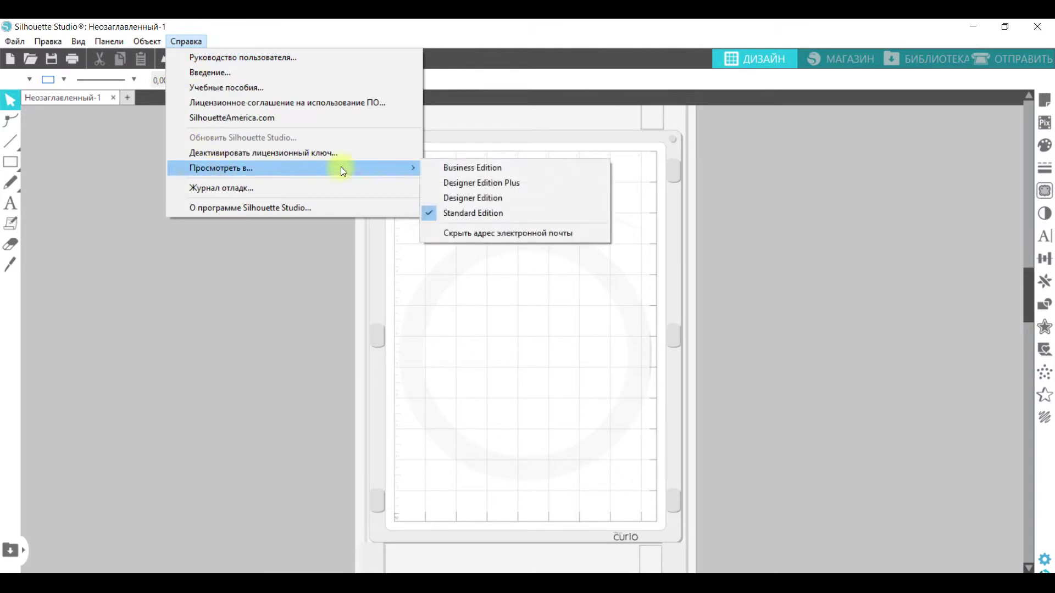
pyautogui.click(498, 168)
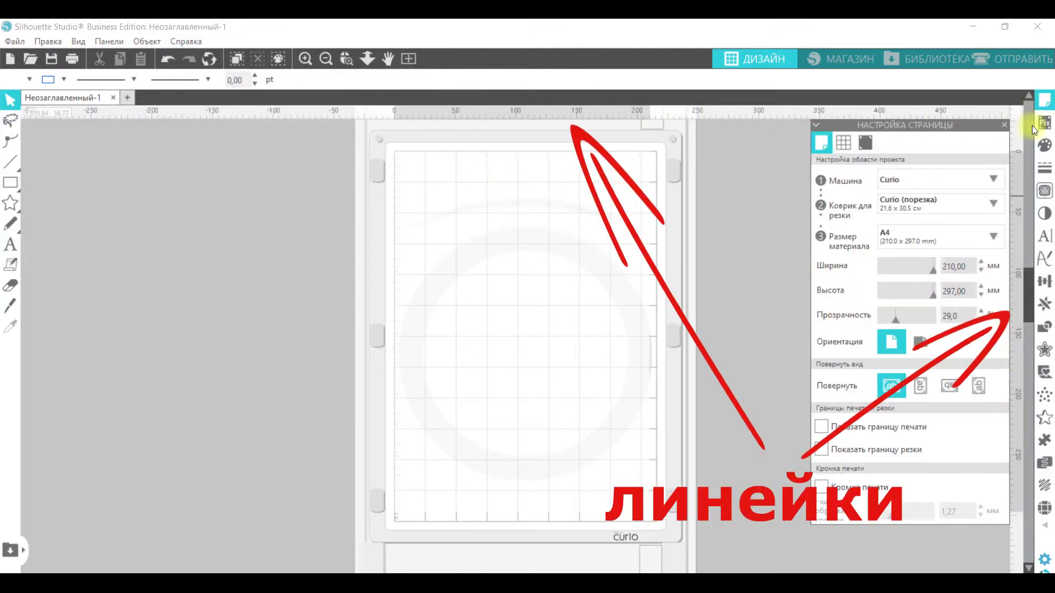
# Look at the ruler option (Линейка) in the grid settings of the page setup
pyautogui.click(843, 144)
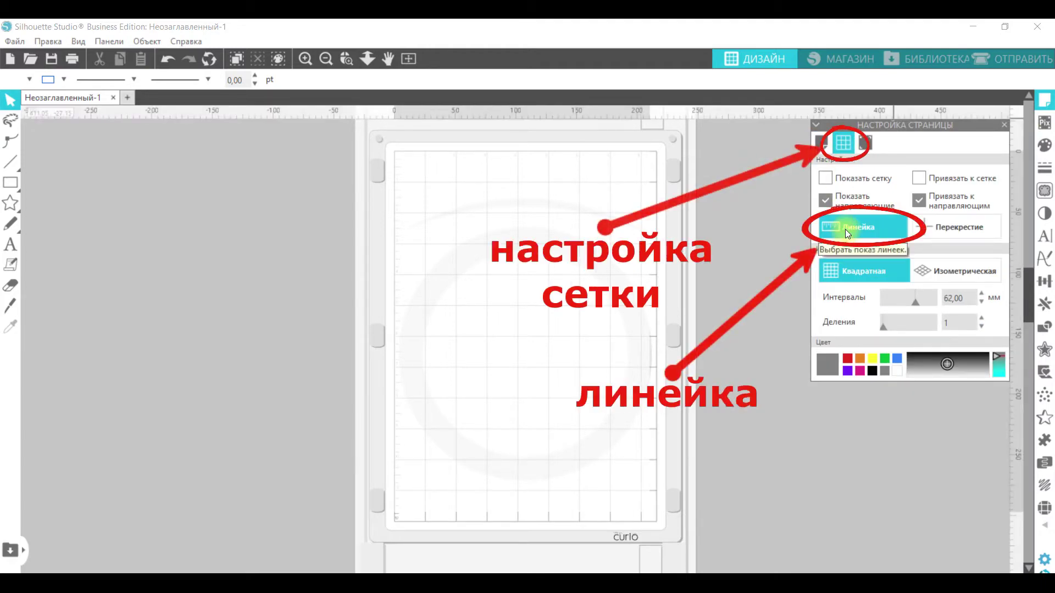
pyautogui.click(1004, 126)
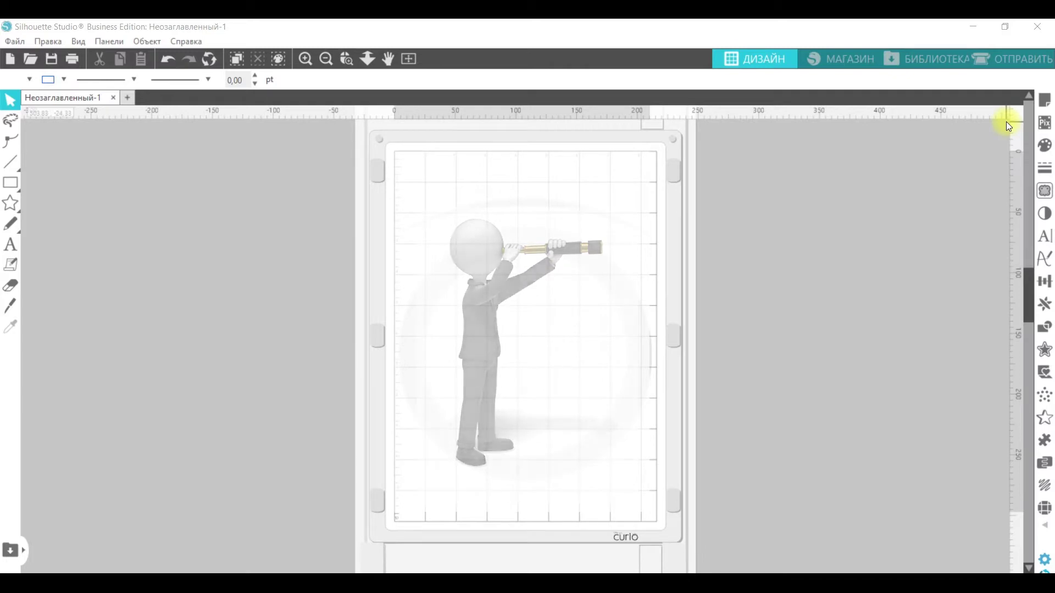
# Use the multi-level undo history to roll back the actions down to entry 6, the rectangle deletion
pyautogui.click(211, 63)
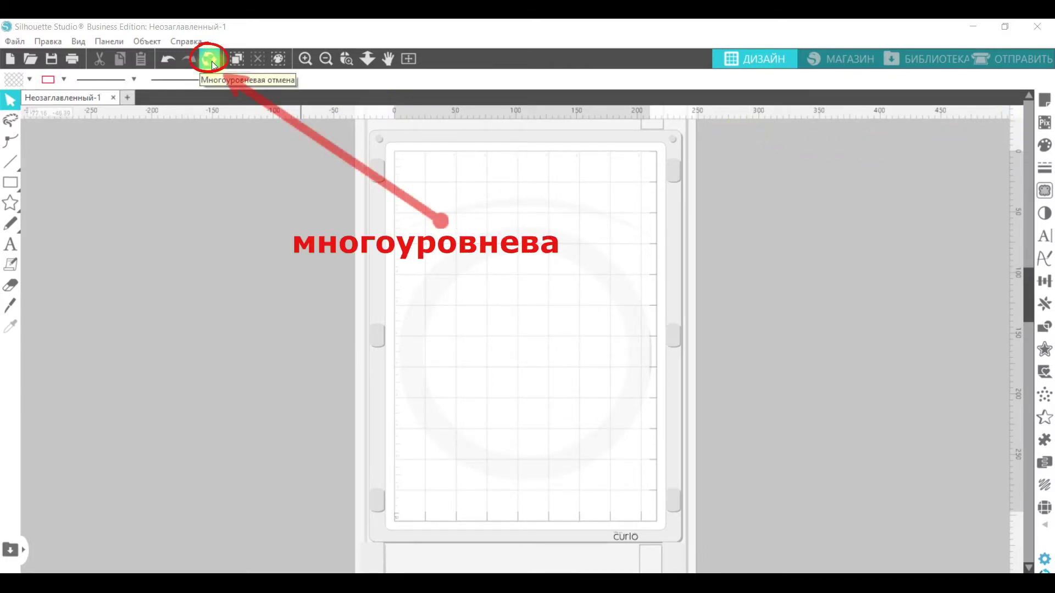
pyautogui.click(212, 63)
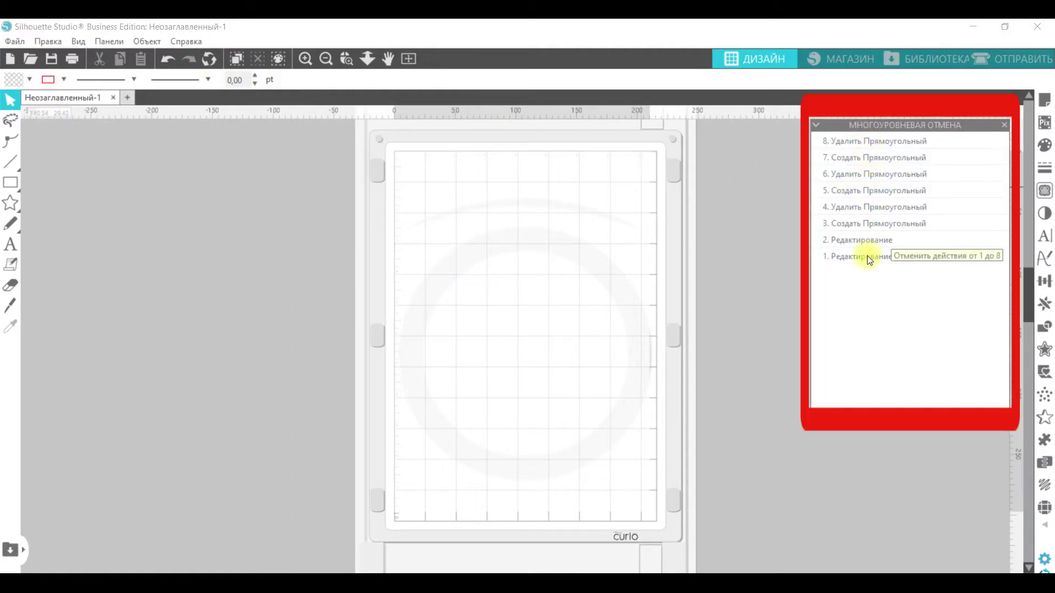
pyautogui.click(873, 177)
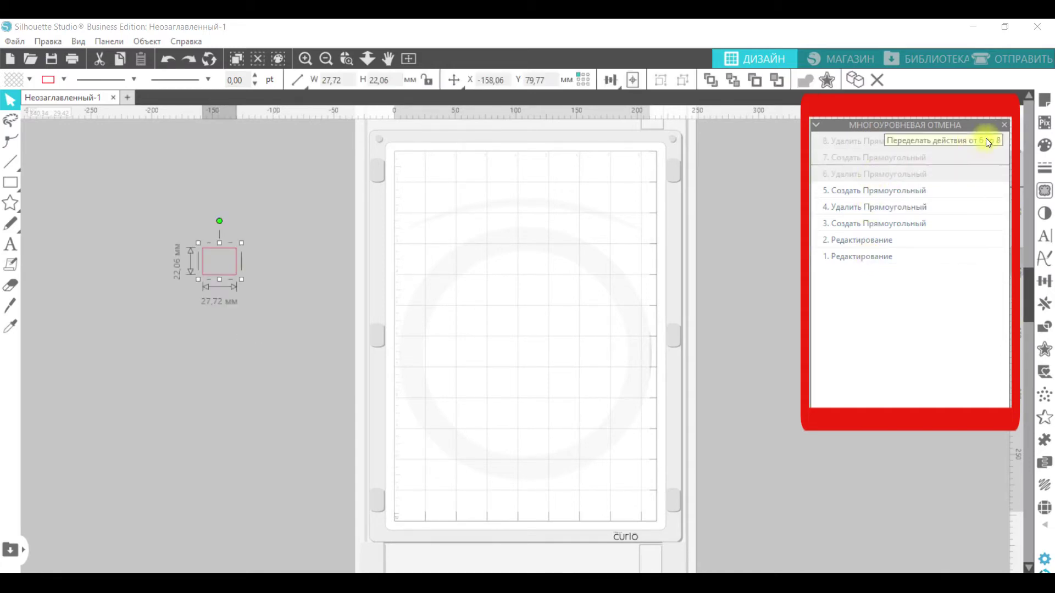
pyautogui.click(1004, 128)
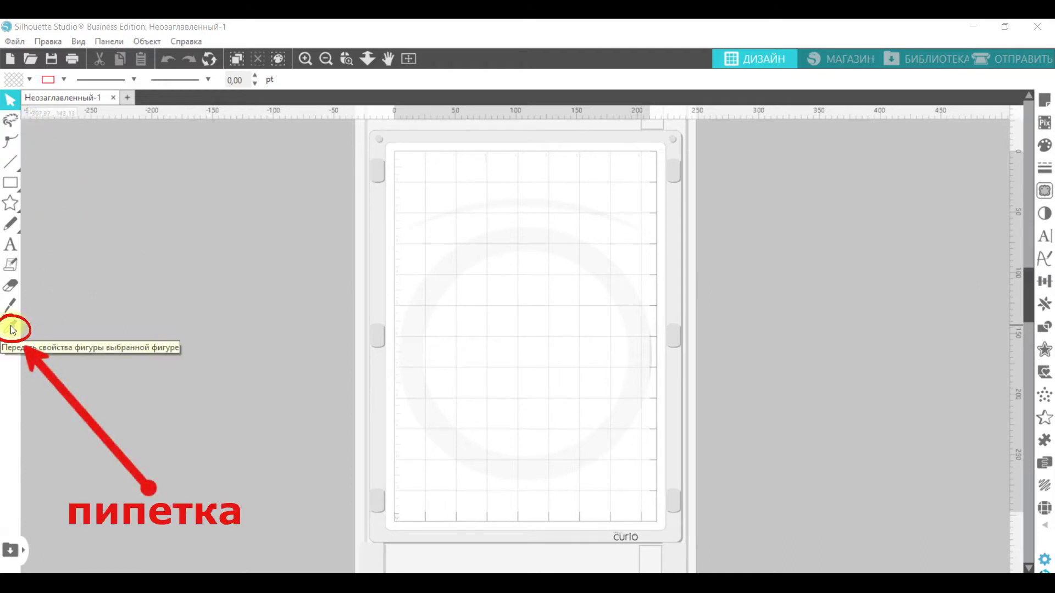
# Look through the collection of ready-made shapes and the Knife tool's list of cut line types
pyautogui.click(12, 207)
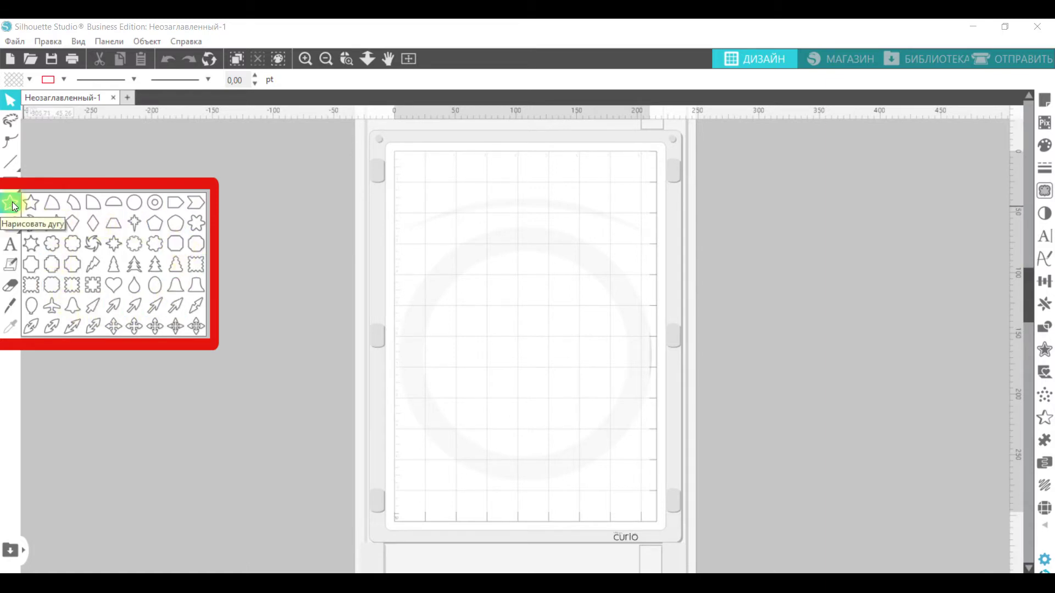
pyautogui.click(12, 306)
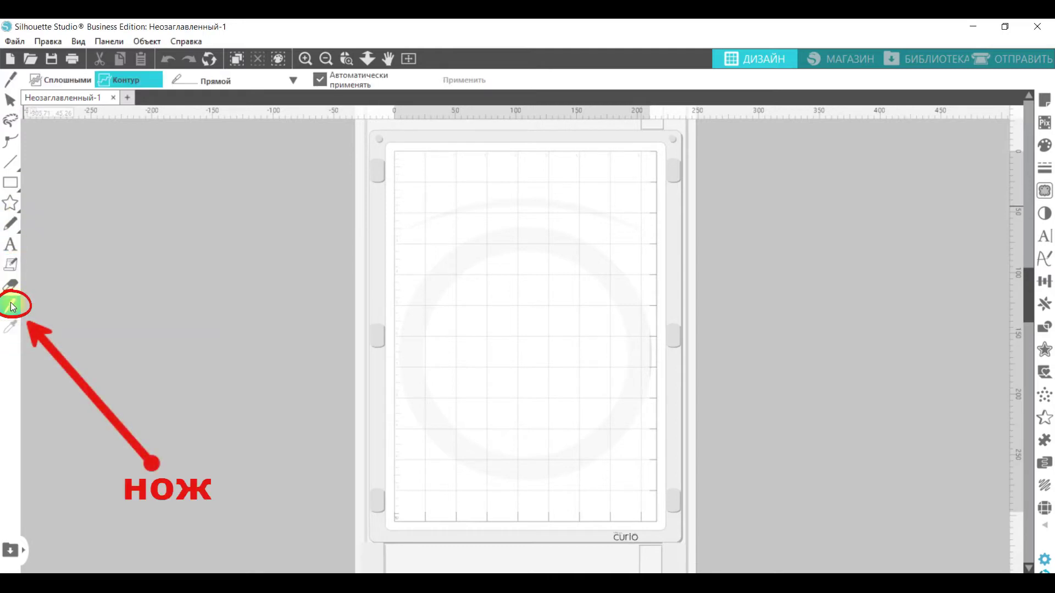
pyautogui.click(292, 80)
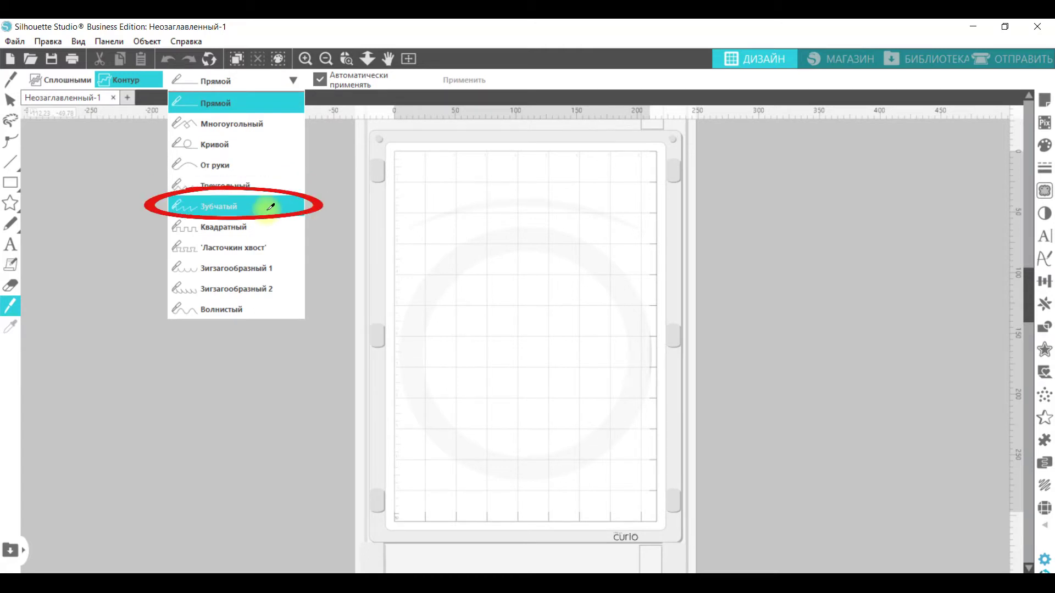
pyautogui.click(286, 284)
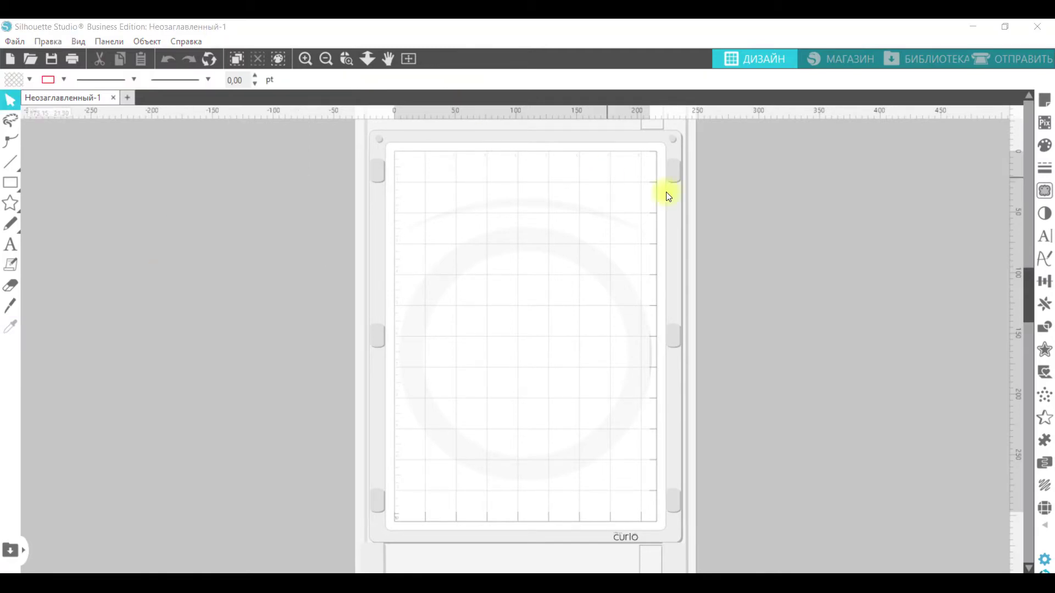
# Turn on the crosshair (Перекрестие) in the grid settings of the page setup
pyautogui.click(1048, 103)
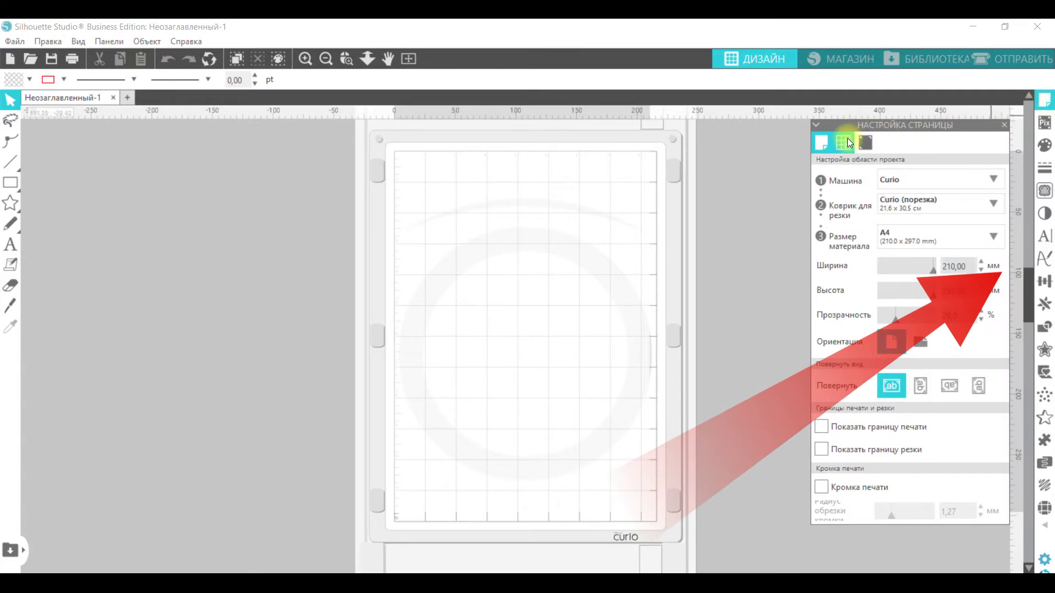
pyautogui.click(843, 142)
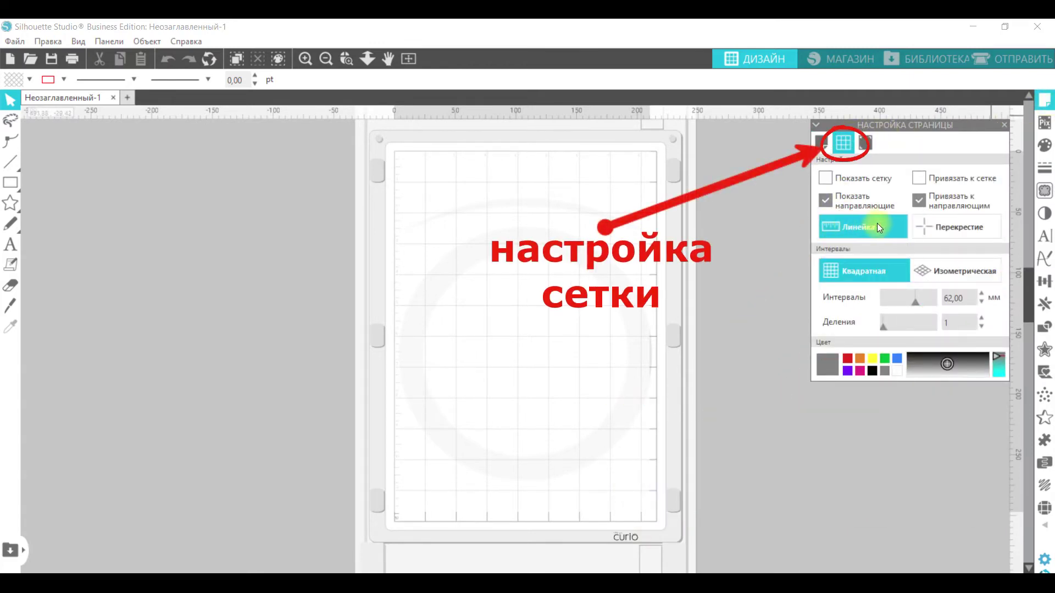
pyautogui.click(945, 224)
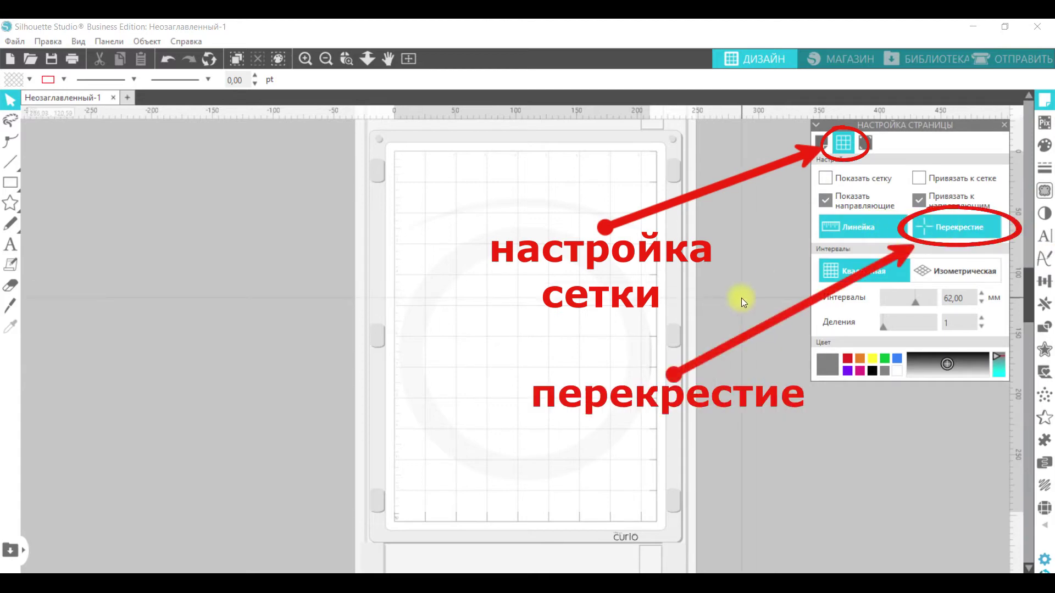
pyautogui.click(1005, 125)
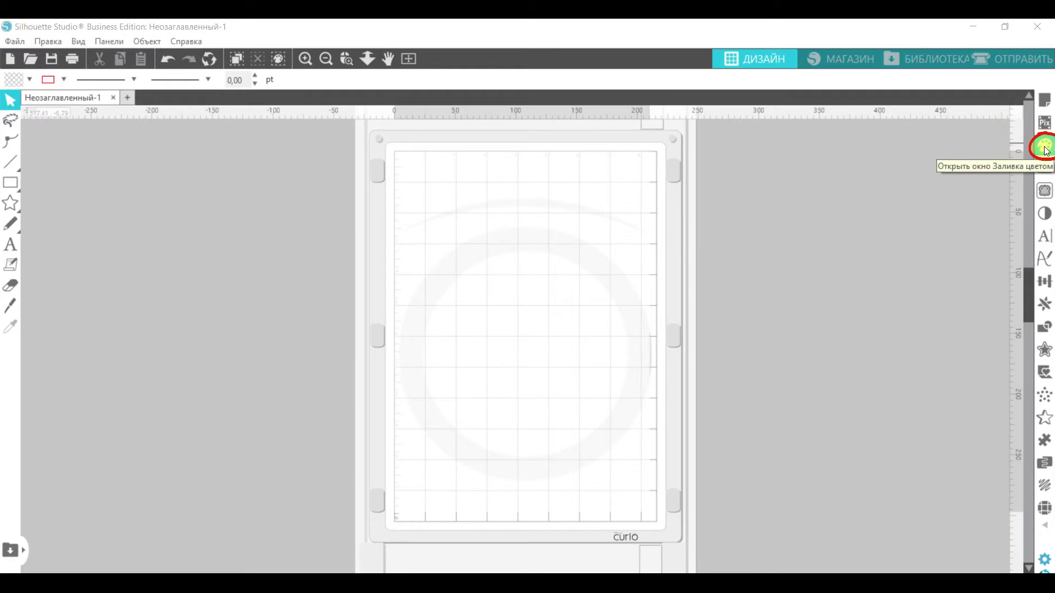
# Examine the line style settings and scroll through the available line patterns (Линейный шаблон)
pyautogui.click(1044, 173)
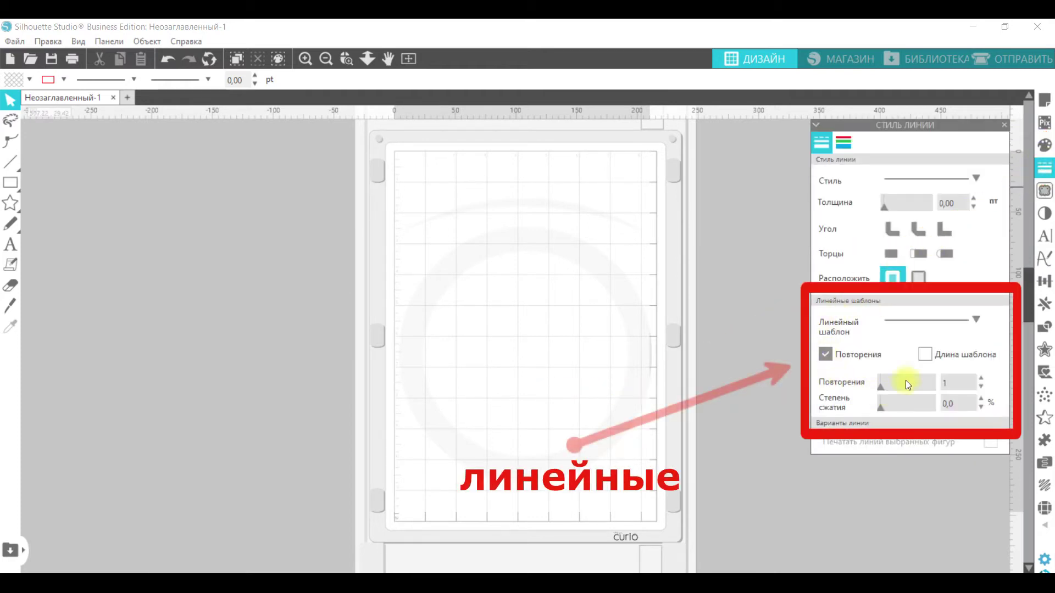
pyautogui.click(975, 318)
pyautogui.moveTo(976, 372)
pyautogui.mouseDown()
pyautogui.moveTo(977, 417)
pyautogui.moveTo(981, 351)
pyautogui.mouseUp()
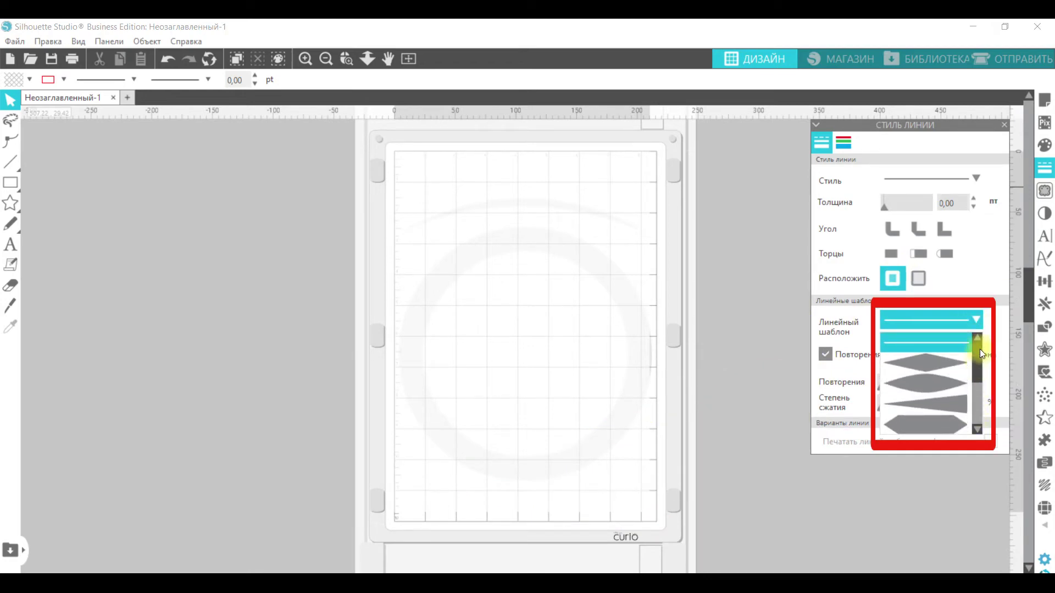
pyautogui.click(1006, 125)
pyautogui.click(1005, 125)
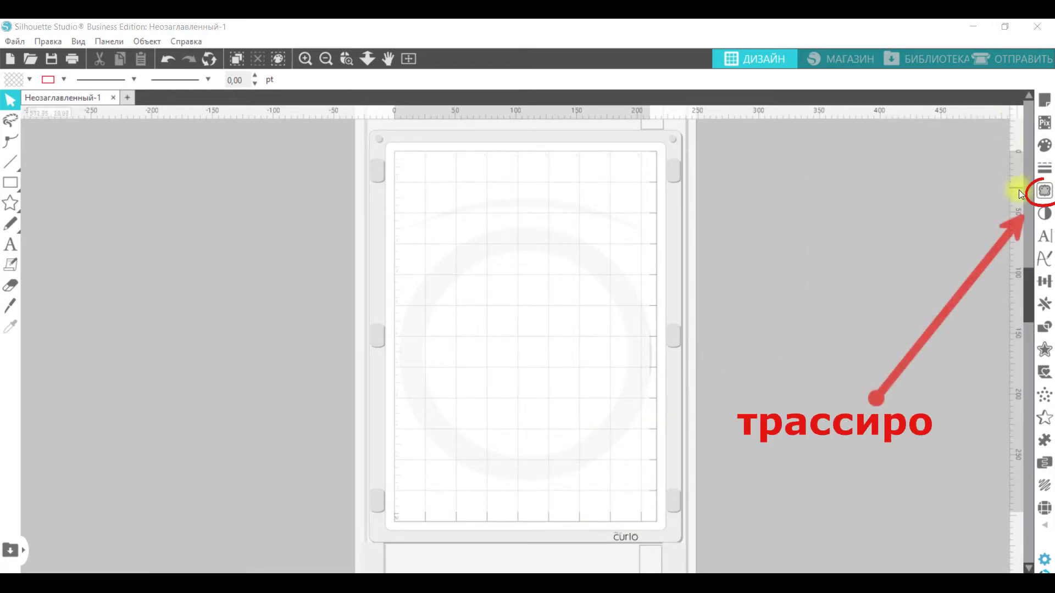
# Examine the tracing options, including trace by colour and magnetic trace
pyautogui.click(1044, 192)
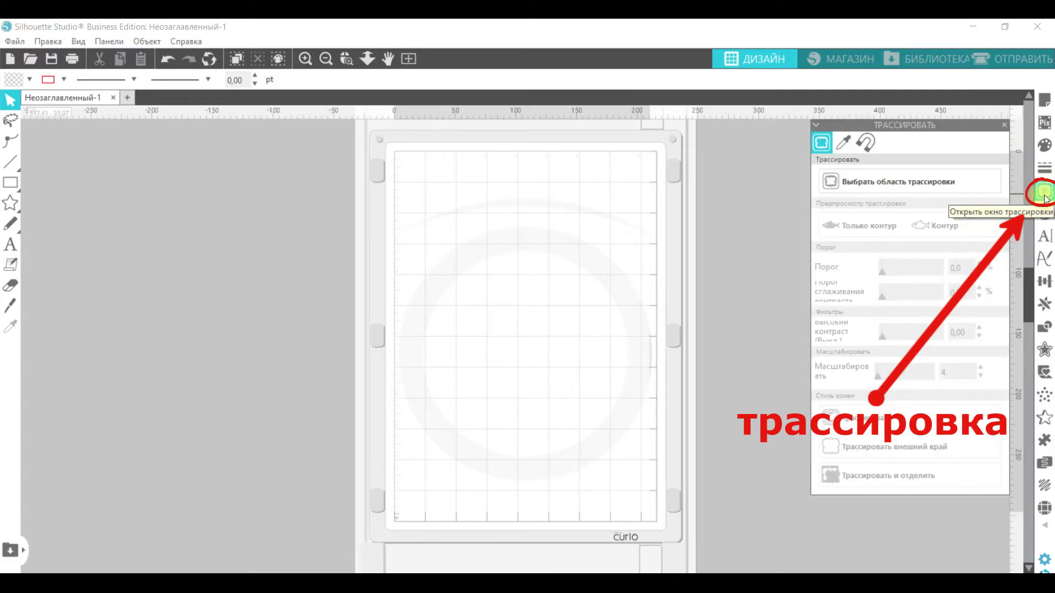
pyautogui.click(843, 144)
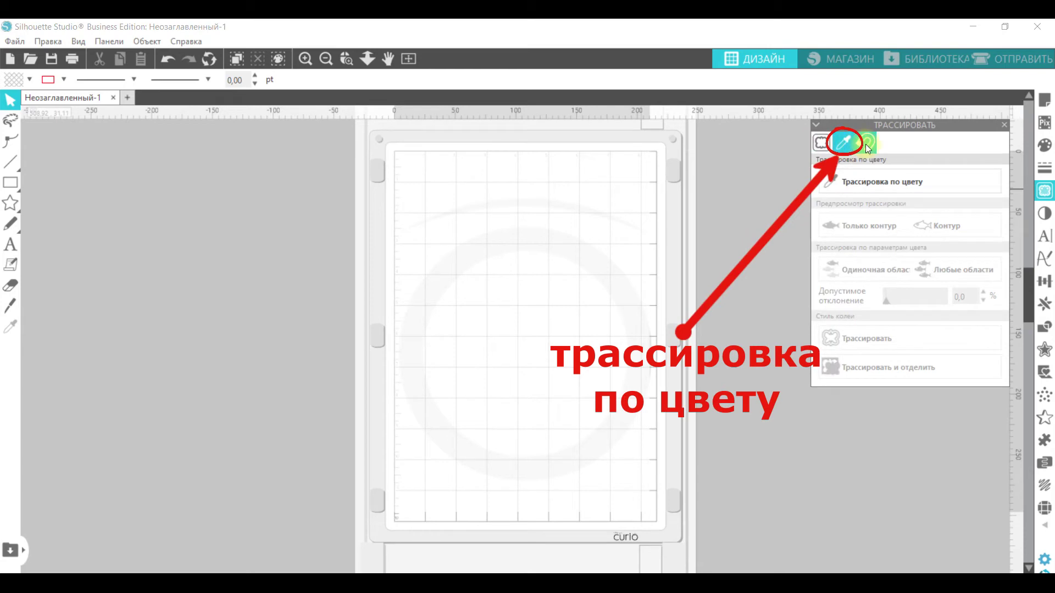
pyautogui.click(865, 144)
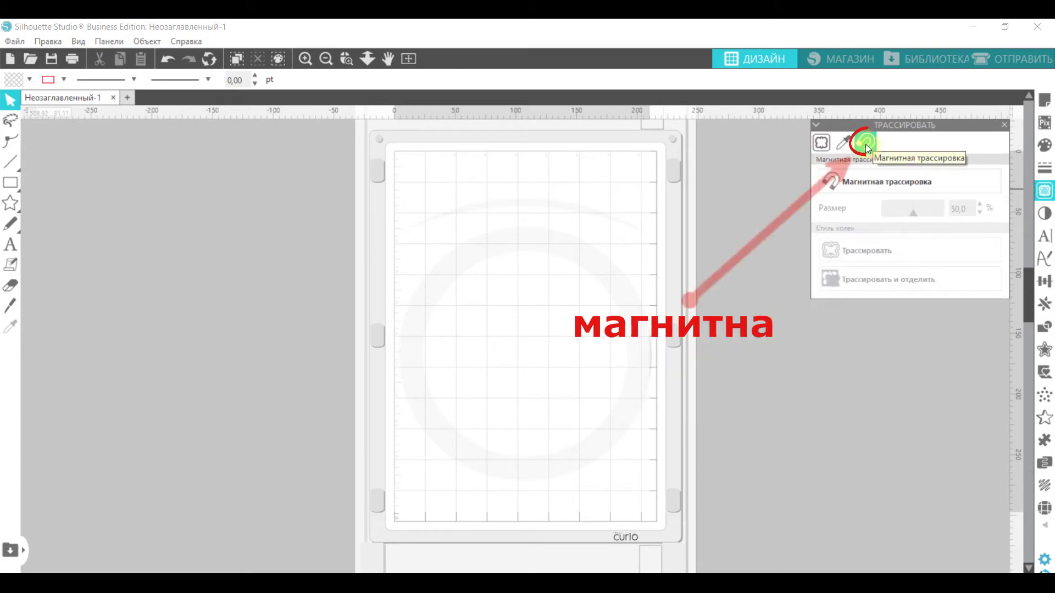
pyautogui.click(1005, 125)
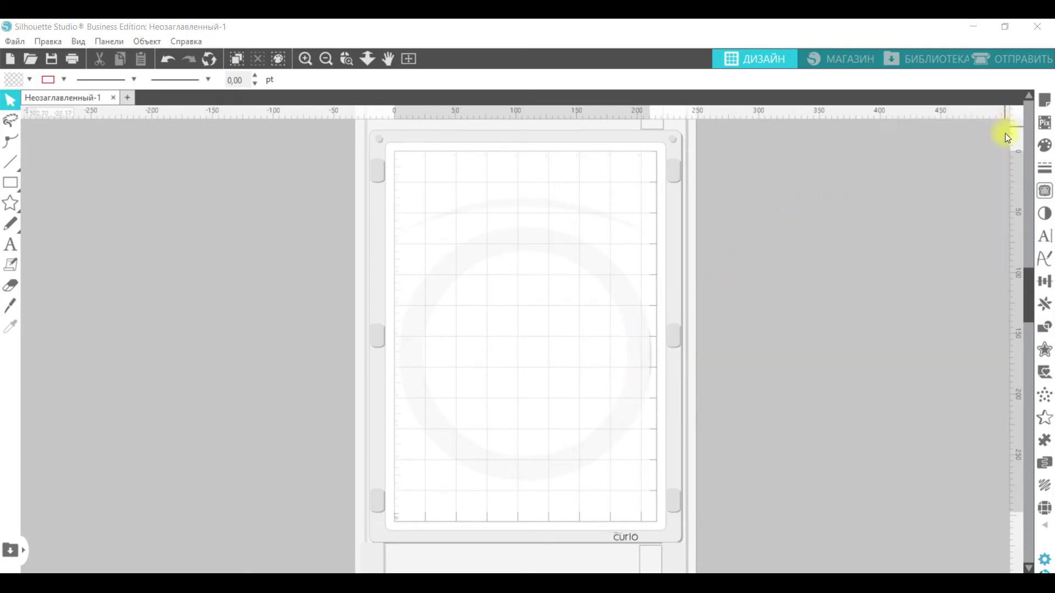
# Examine the shadow settings (Тень) among the image effects
pyautogui.click(1044, 214)
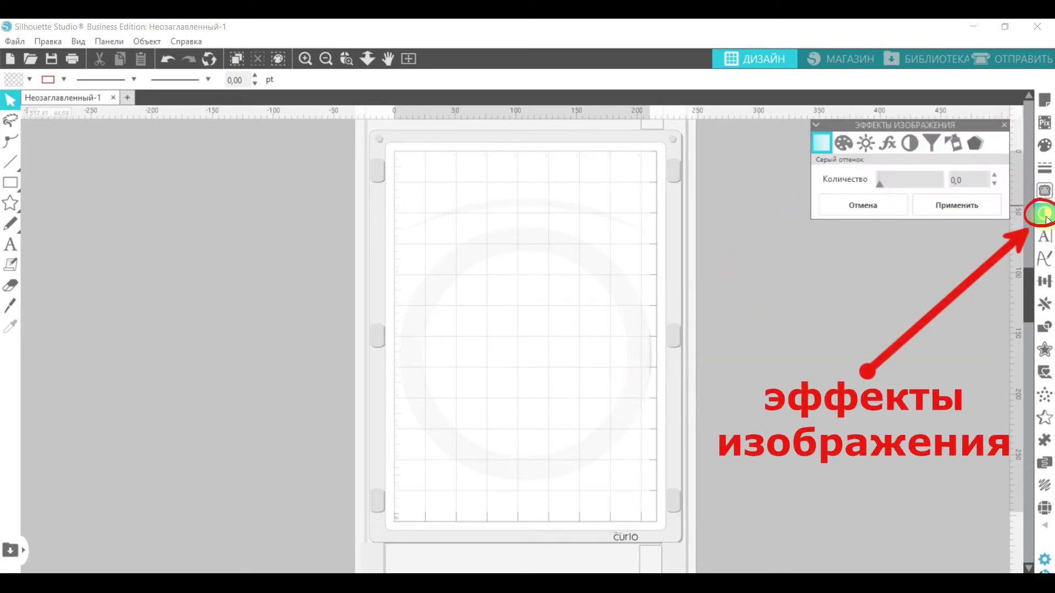
pyautogui.click(974, 142)
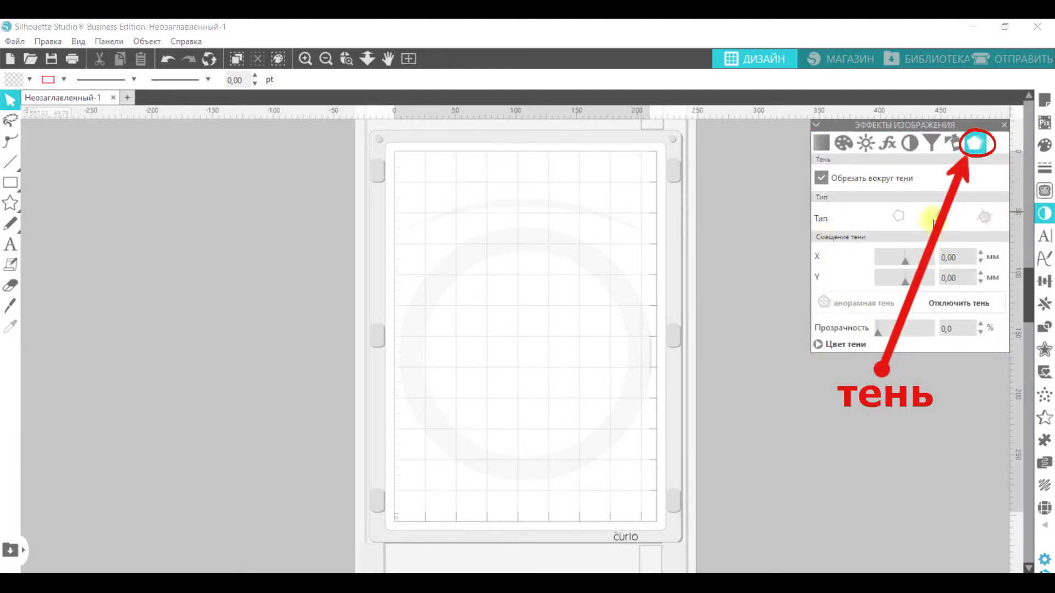
pyautogui.click(1005, 125)
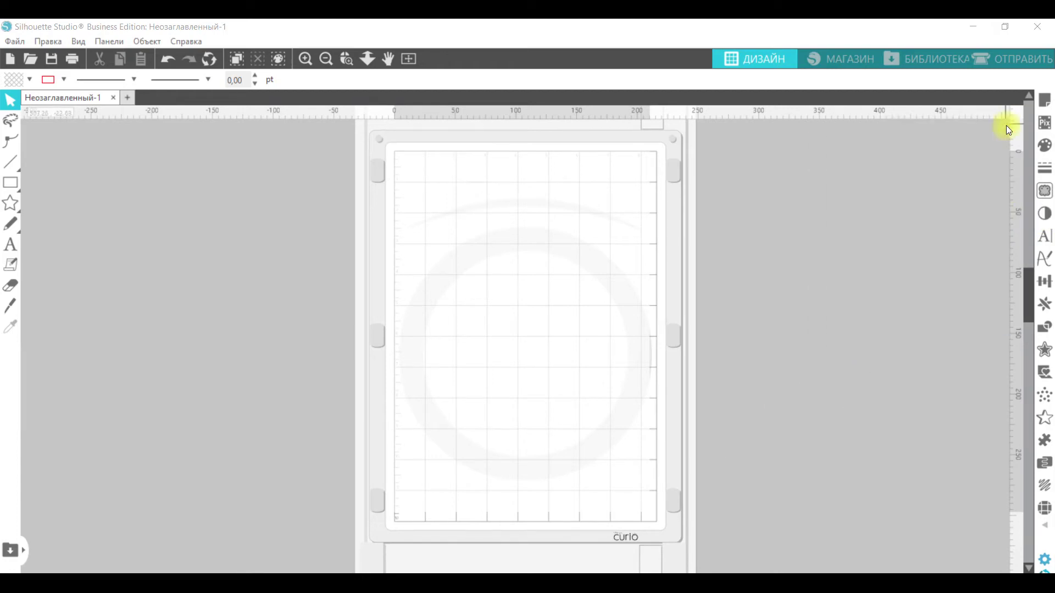
# Examine the text style settings and the glyph options
pyautogui.click(1045, 237)
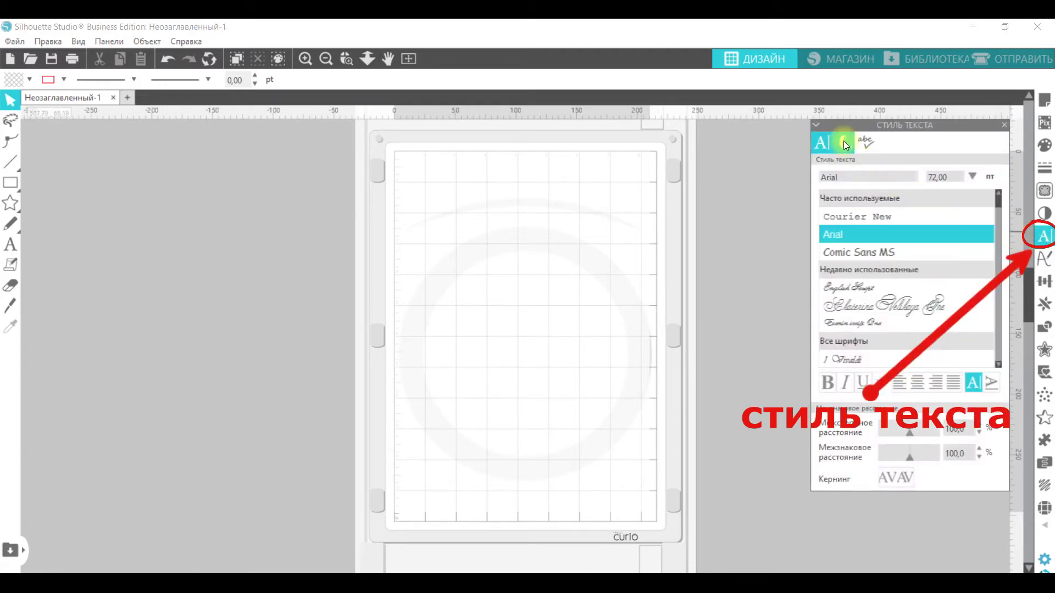
pyautogui.click(844, 143)
pyautogui.moveTo(992, 213); pyautogui.dragTo(996, 141)
pyautogui.click(1005, 124)
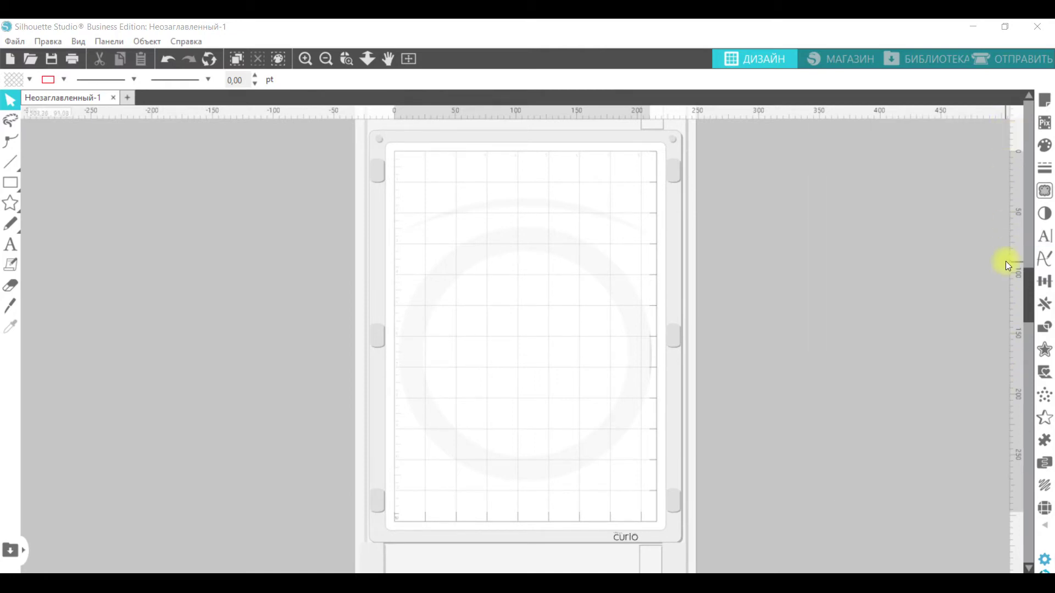
# Examine the font creation options, including the alphabet glyphs and the character and line spacing
pyautogui.click(1045, 259)
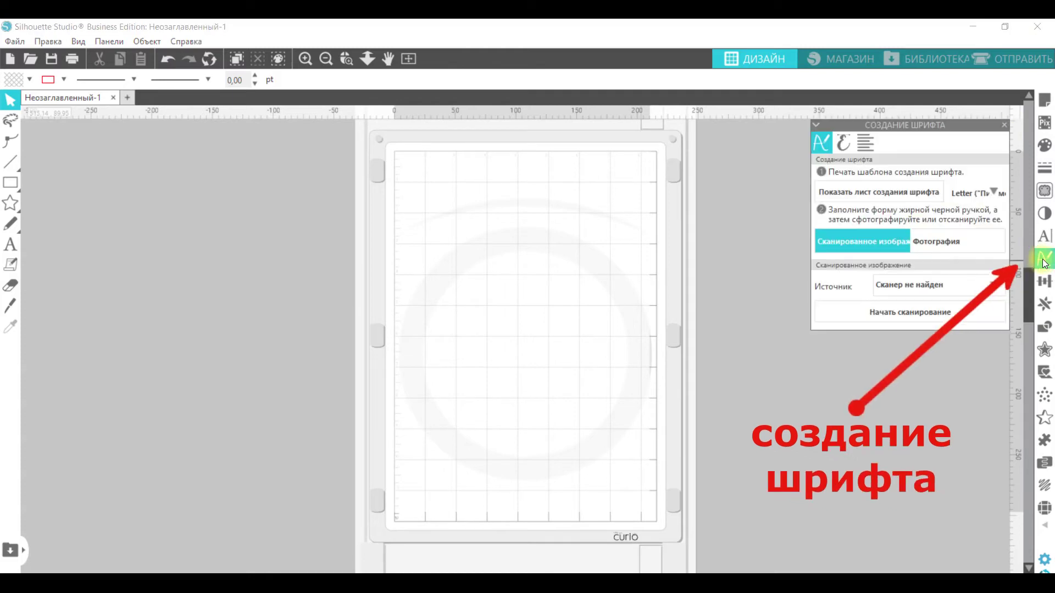
pyautogui.click(838, 141)
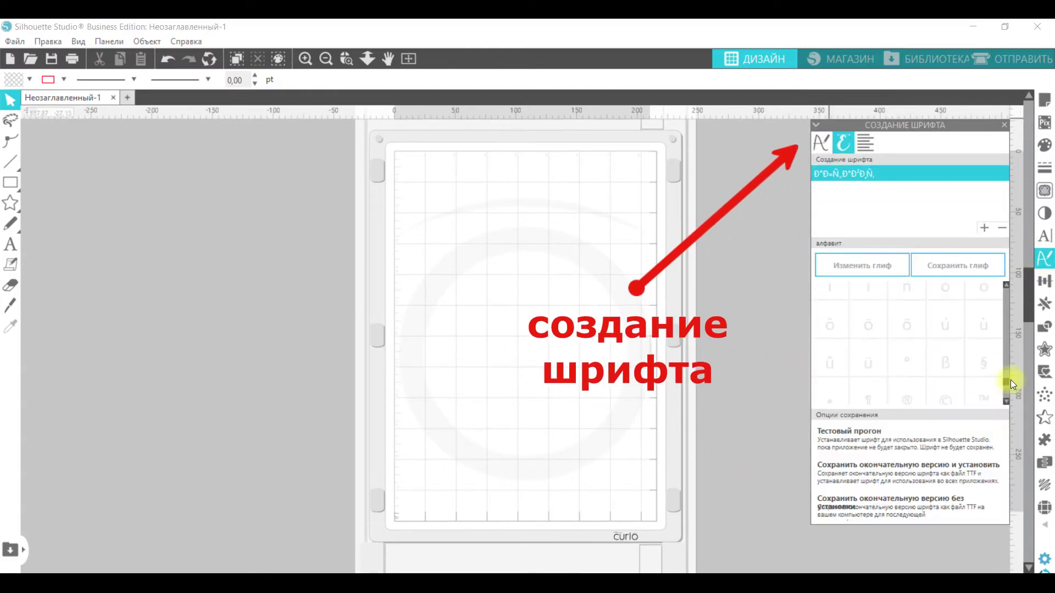
pyautogui.click(865, 145)
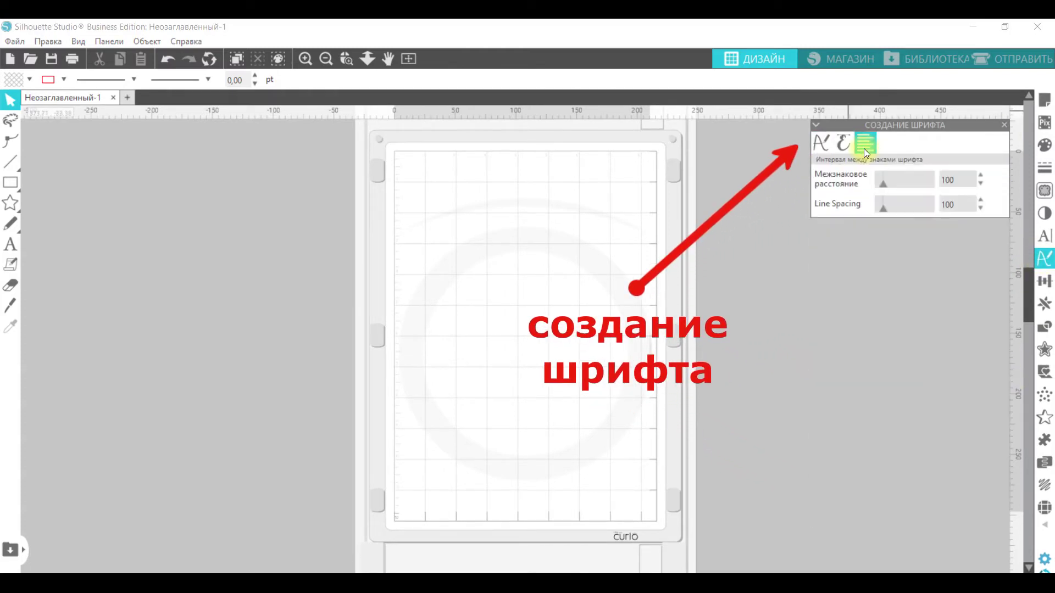
pyautogui.click(1003, 125)
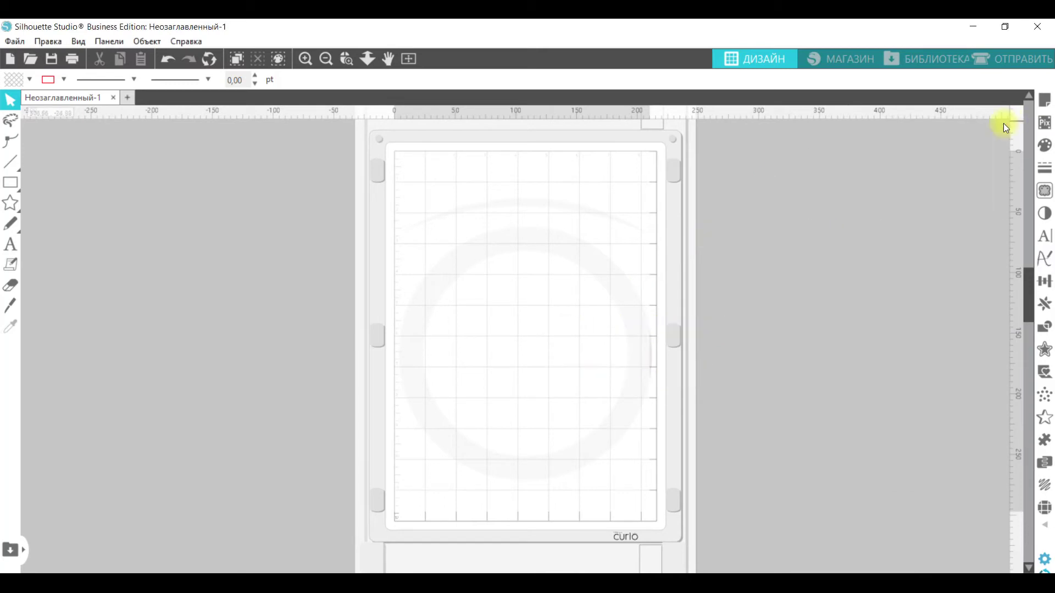
# Examine the horizontal and vertical shear settings among the transform options
pyautogui.click(1039, 283)
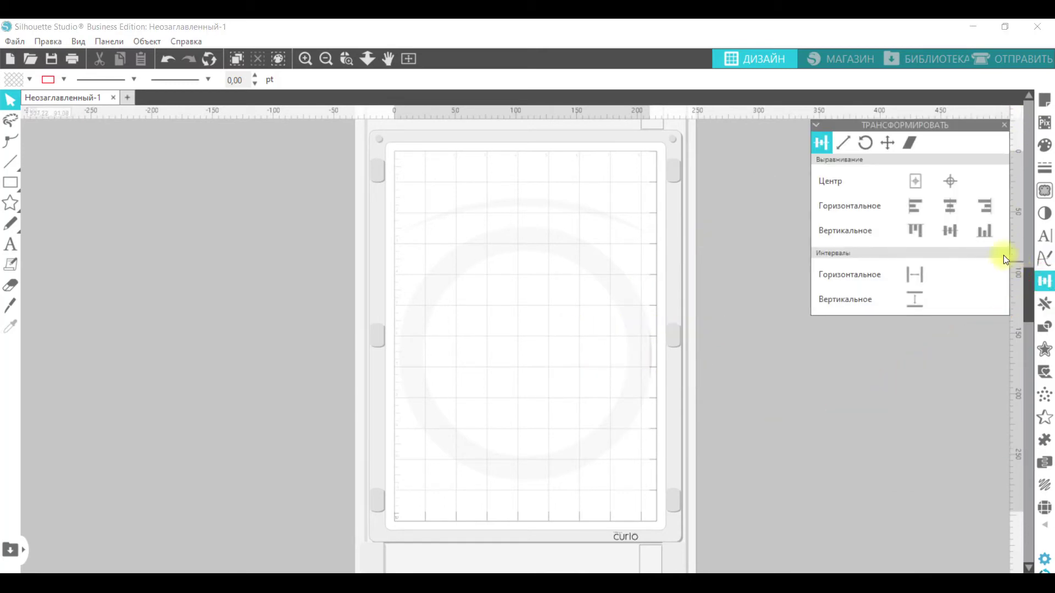
pyautogui.click(912, 144)
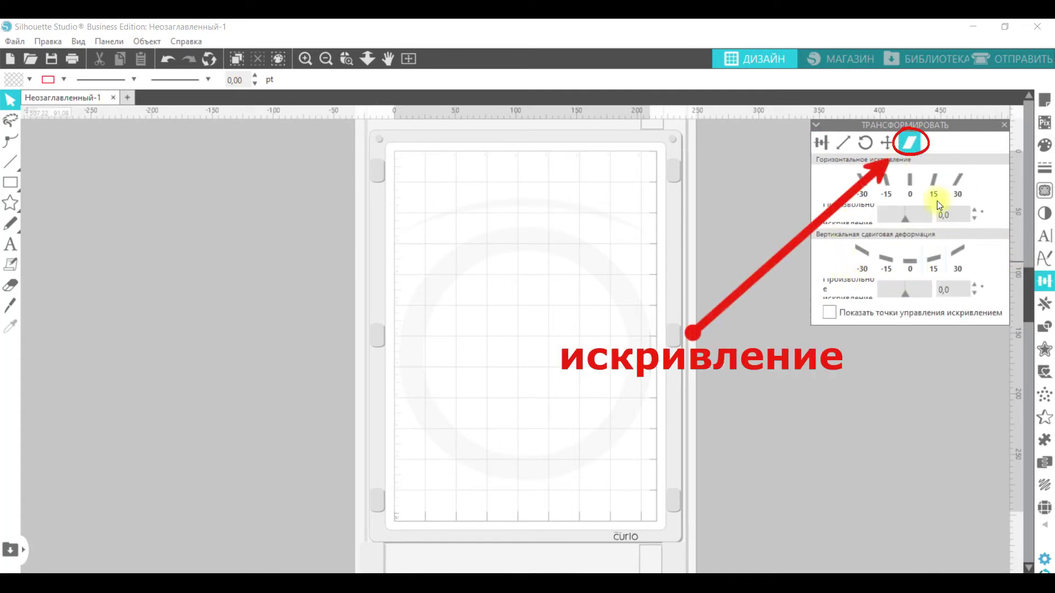
pyautogui.click(1004, 124)
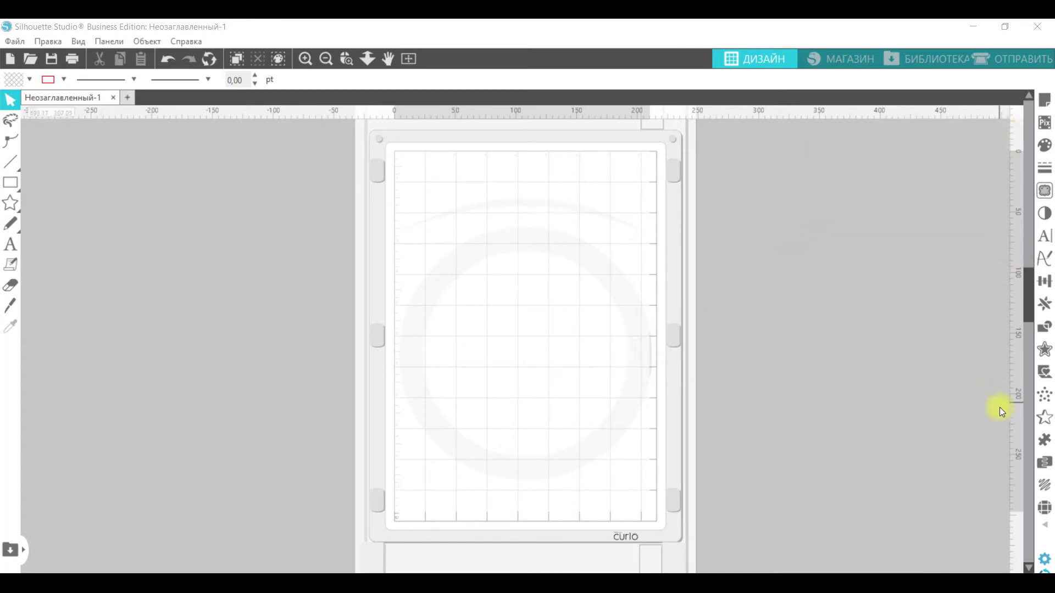
# Examine the puzzle options (Пазл), including rows, columns and the shape settings for the pieces
pyautogui.click(1043, 442)
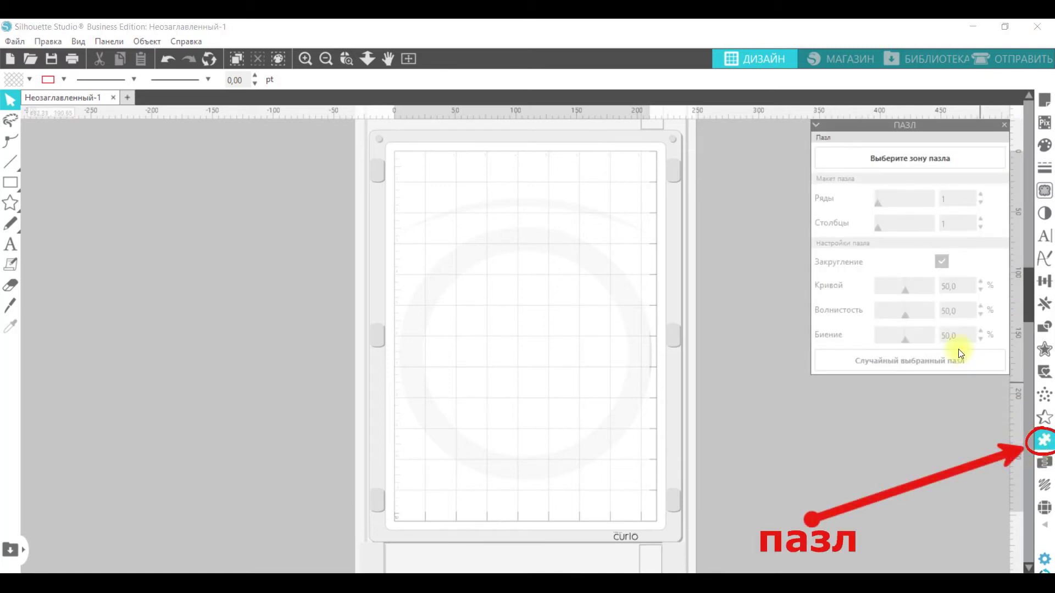
pyautogui.click(897, 162)
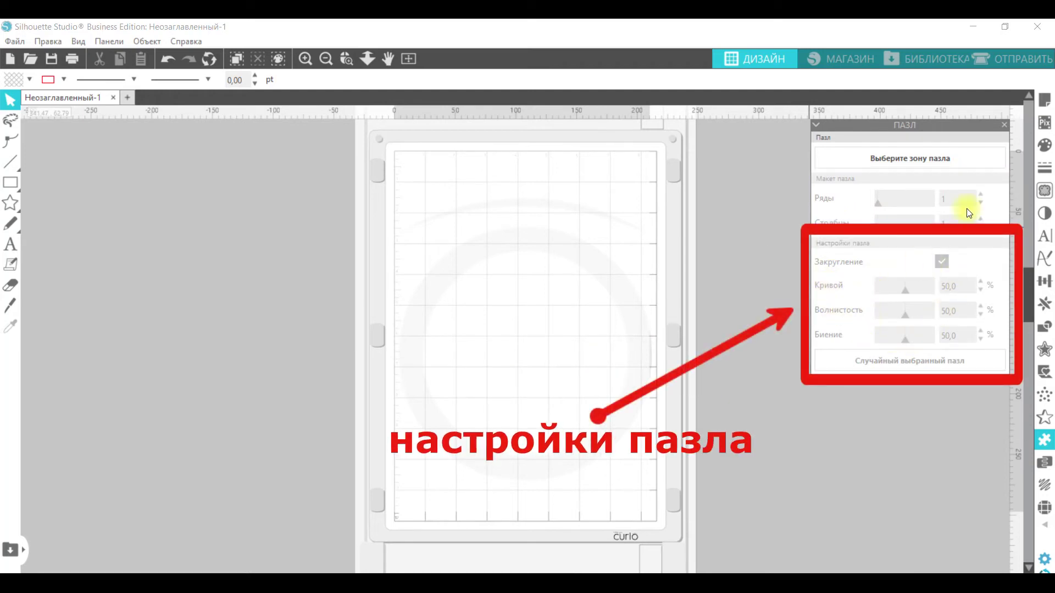
pyautogui.click(1004, 125)
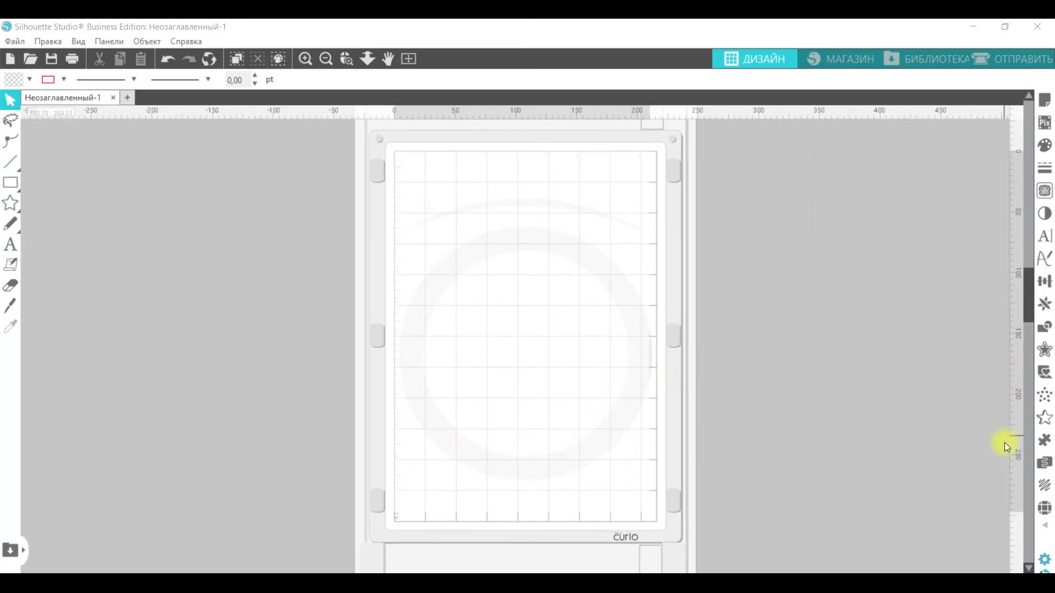
# Examine the image nesting settings (Страница компоновки изображений) and the sketch options
pyautogui.click(1045, 464)
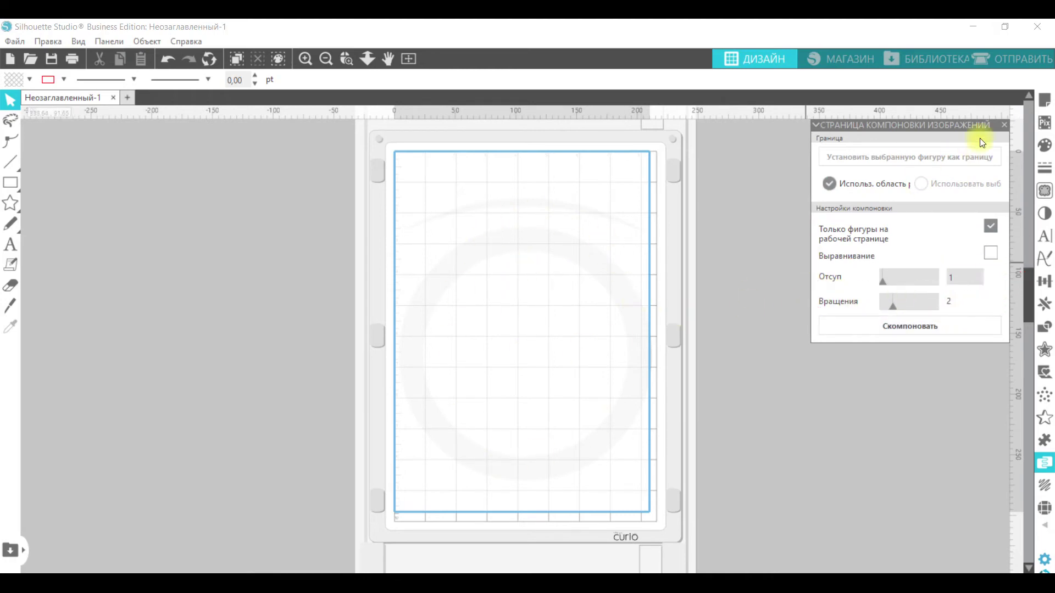
pyautogui.click(1004, 124)
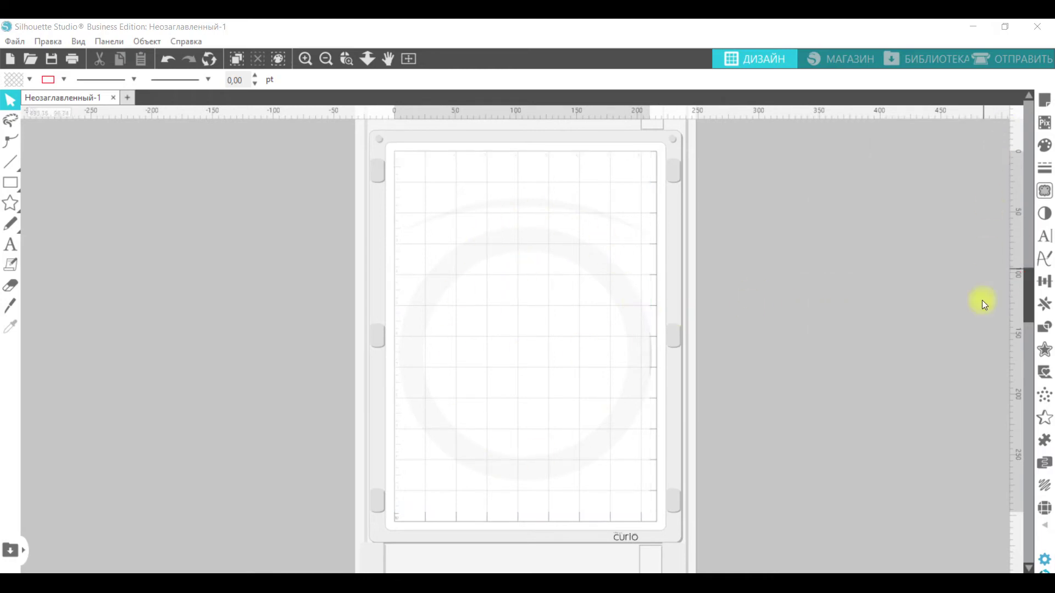
pyautogui.click(1045, 488)
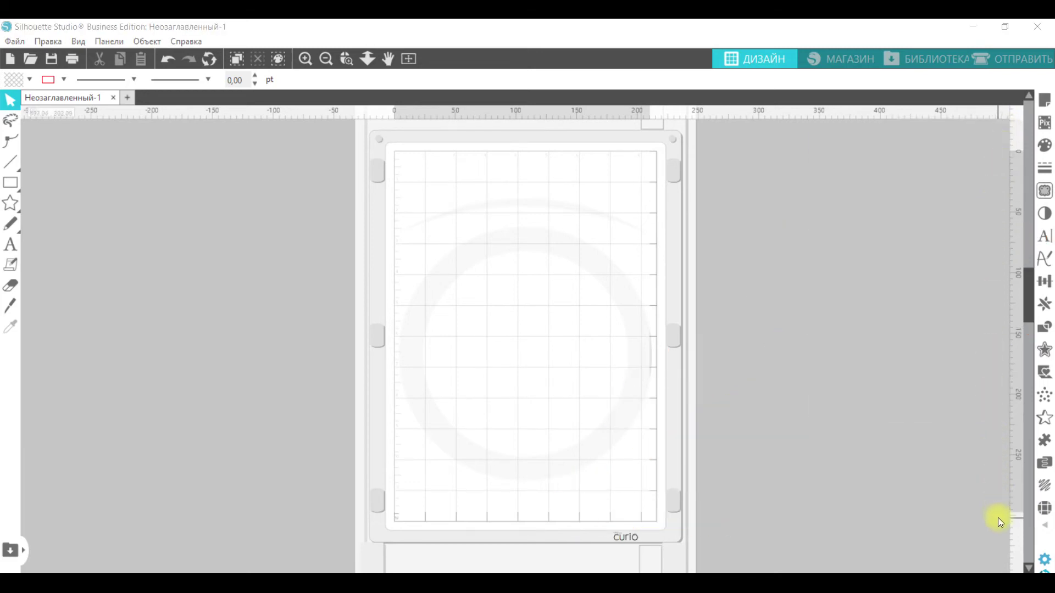
# Examine the rhinestone options (Стразы), including effects, sizes and spacing, plus the advanced functions with the rhinestone library
pyautogui.click(1047, 511)
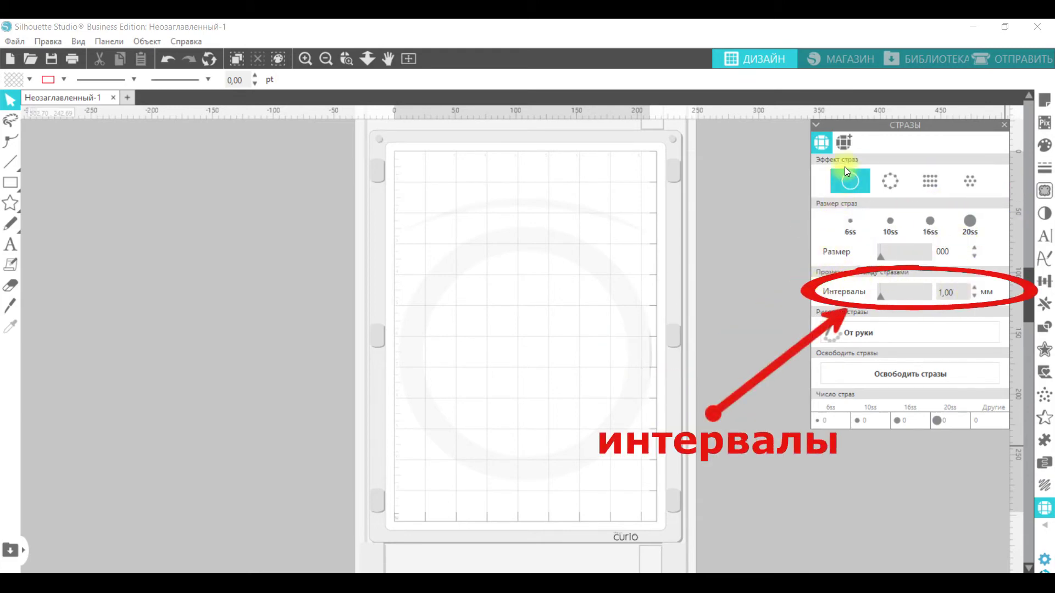
pyautogui.click(847, 146)
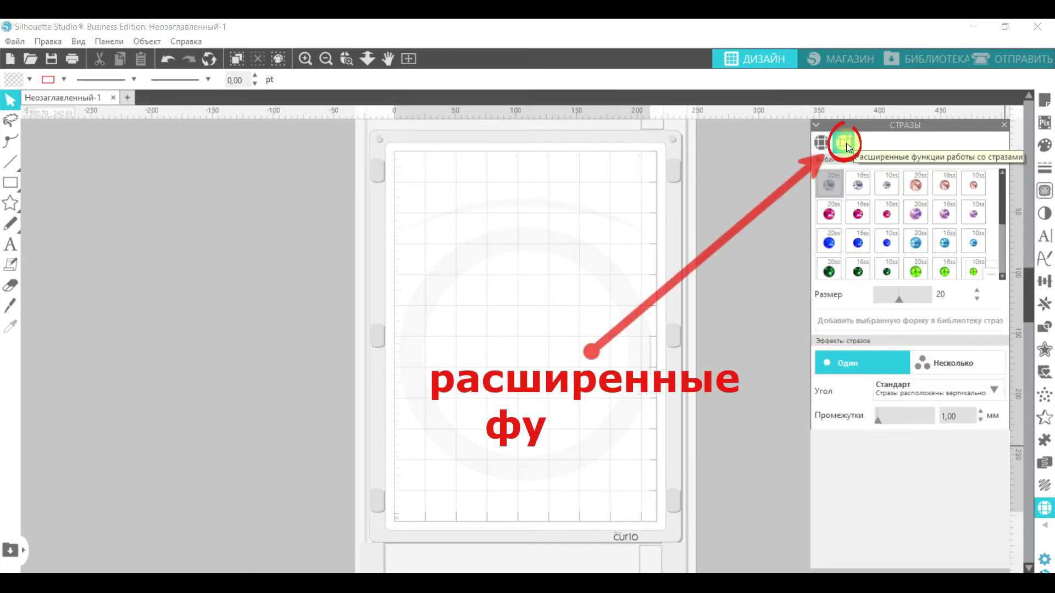
pyautogui.moveTo(1003, 193)
pyautogui.mouseDown()
pyautogui.moveTo(1002, 246)
pyautogui.moveTo(1001, 174)
pyautogui.mouseUp()
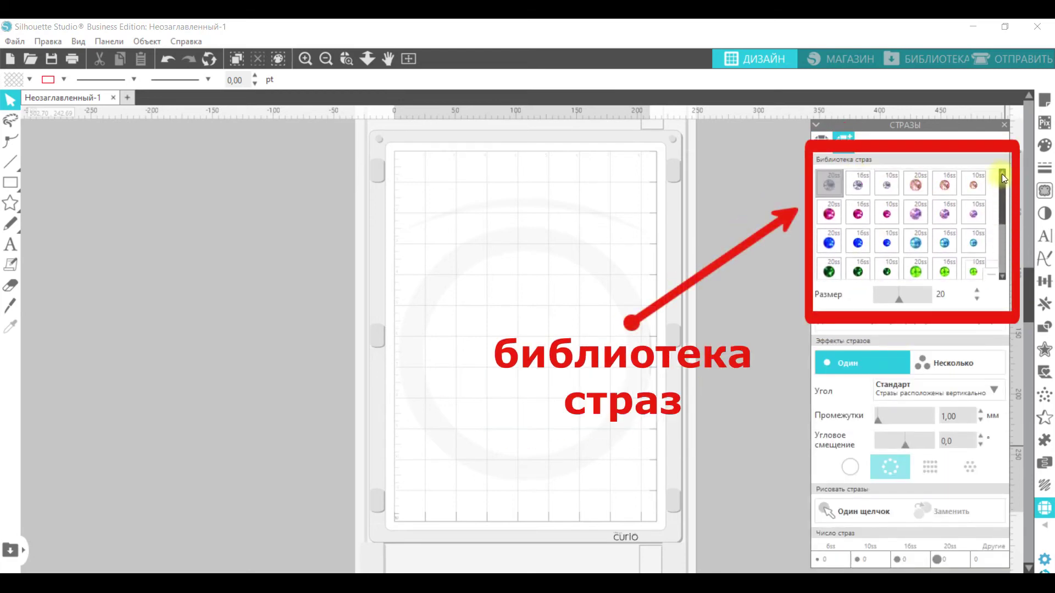
pyautogui.click(1004, 125)
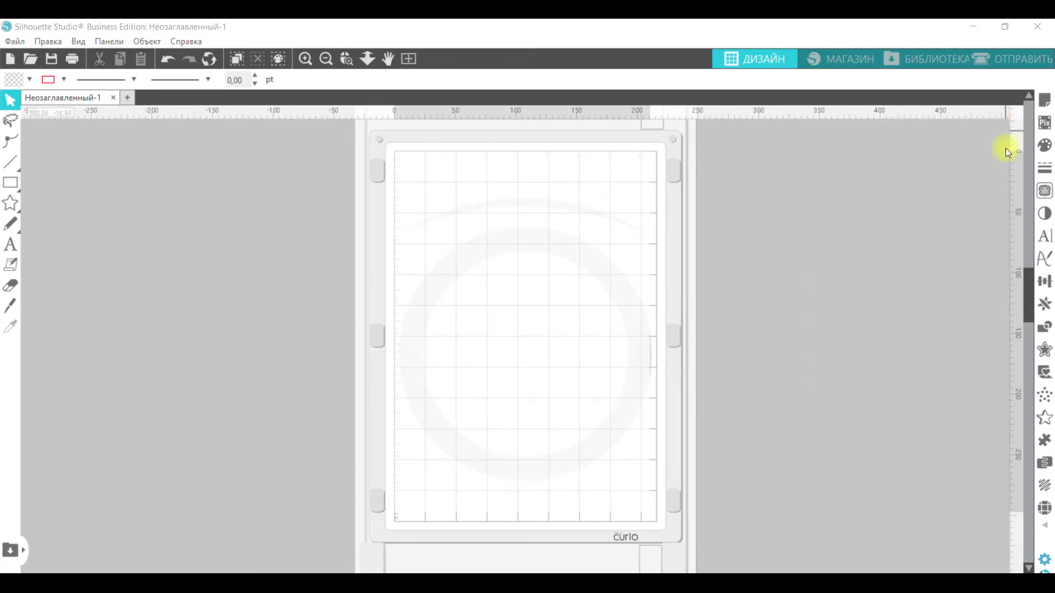
# Examine the document's layers (Слои) and the per-layer cut settings available when sending the job
pyautogui.click(1044, 527)
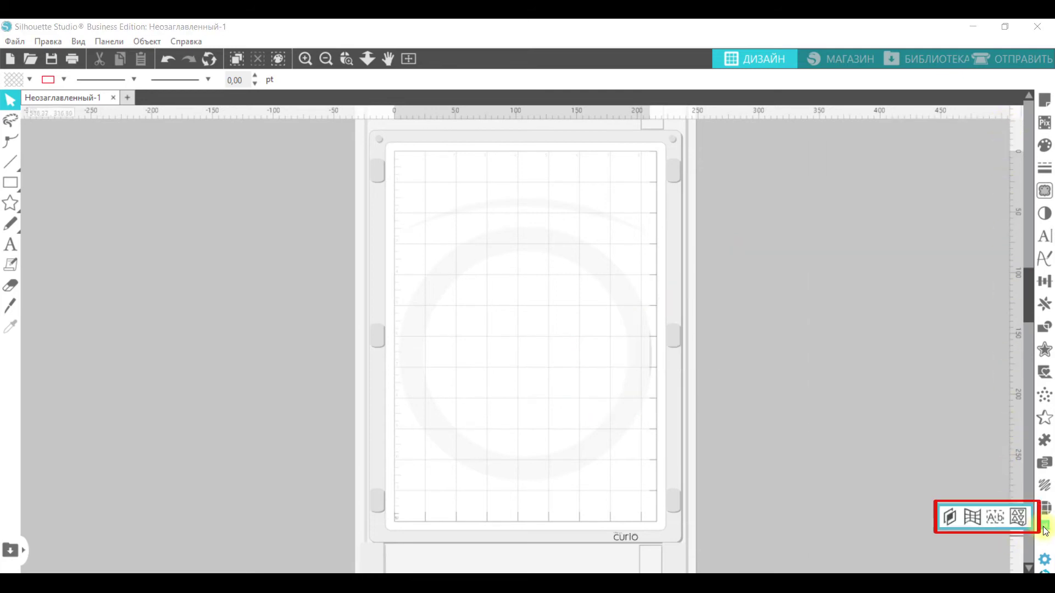
pyautogui.click(949, 517)
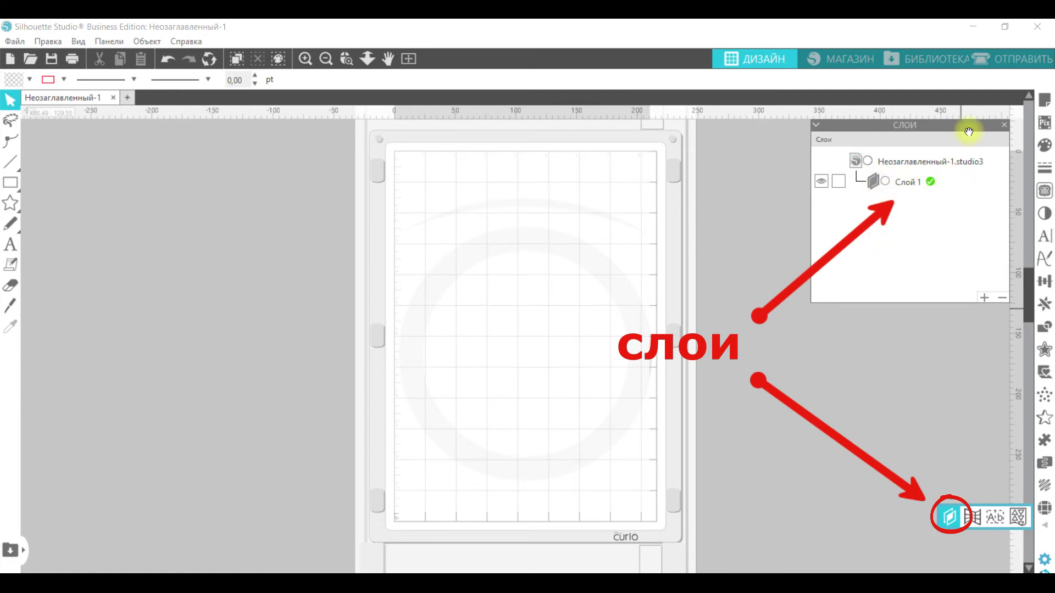
pyautogui.click(1015, 61)
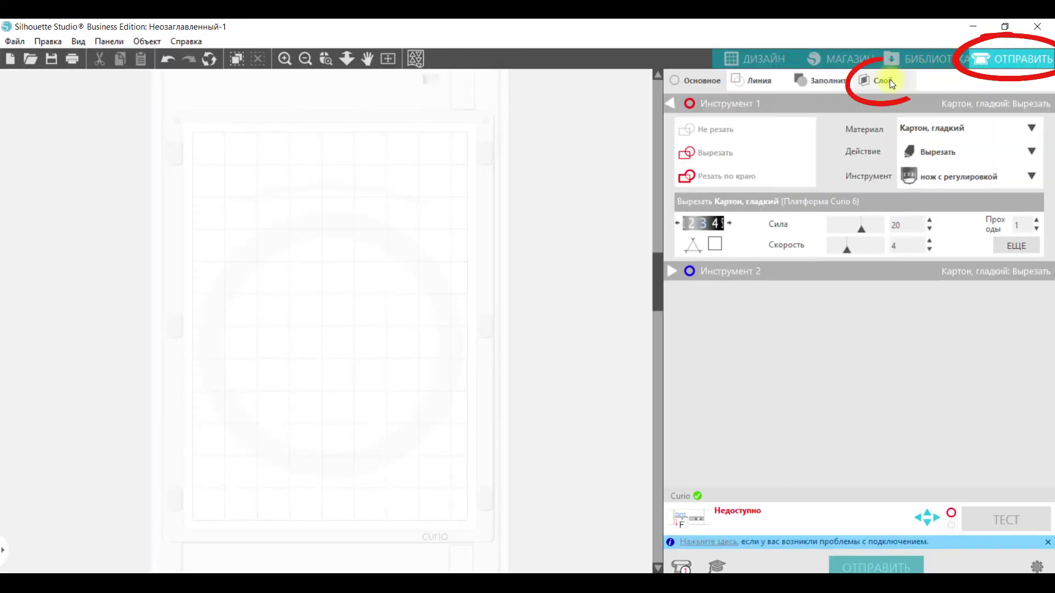
pyautogui.click(887, 81)
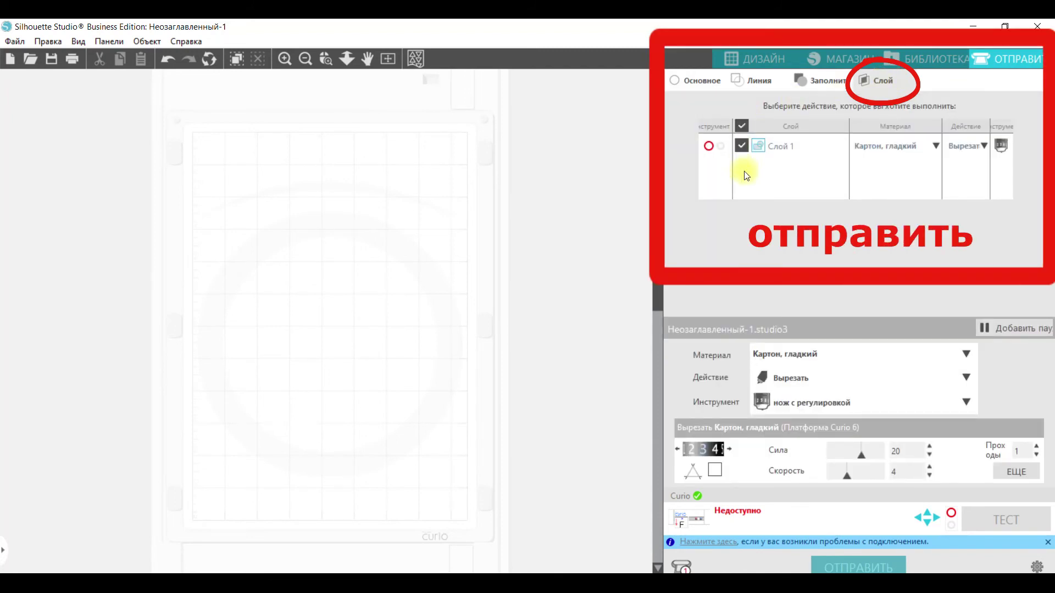
pyautogui.click(767, 60)
pyautogui.click(1005, 115)
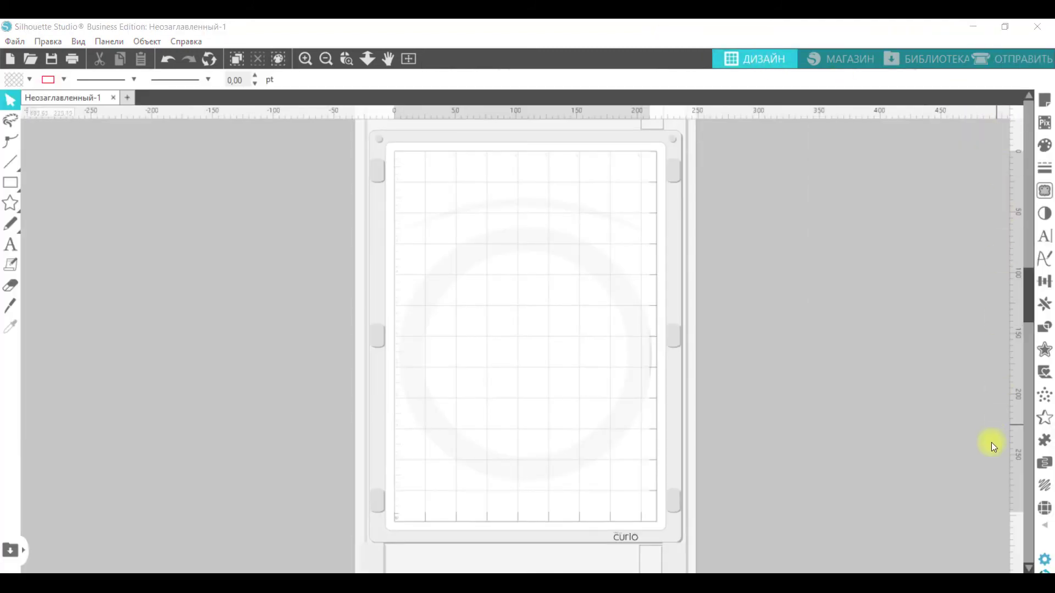
# Examine the warp options (Деформация), including the basic warp, the warp templates and the conical warp
pyautogui.click(1045, 525)
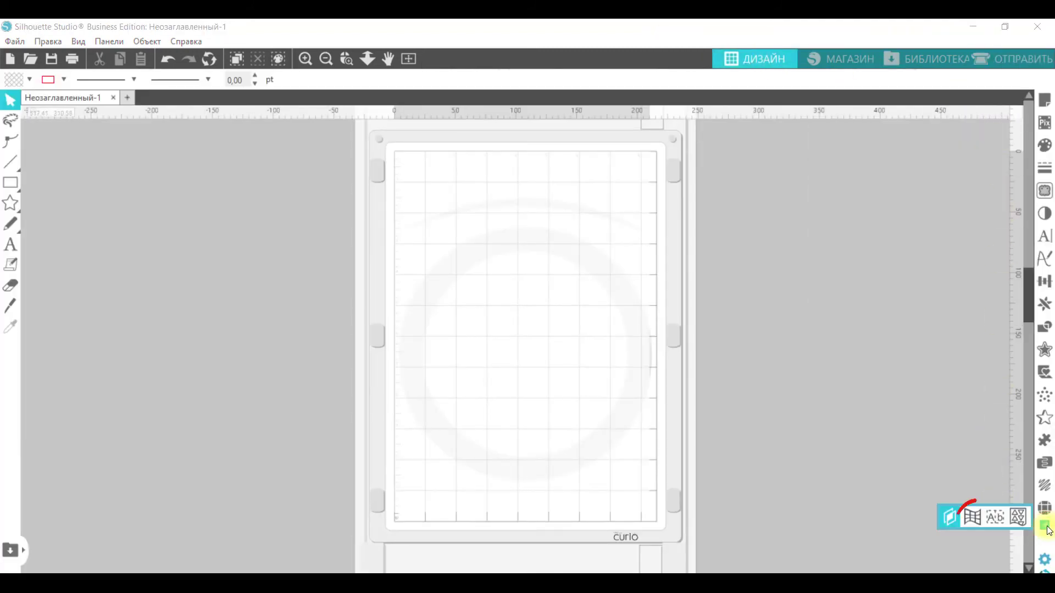
pyautogui.click(973, 518)
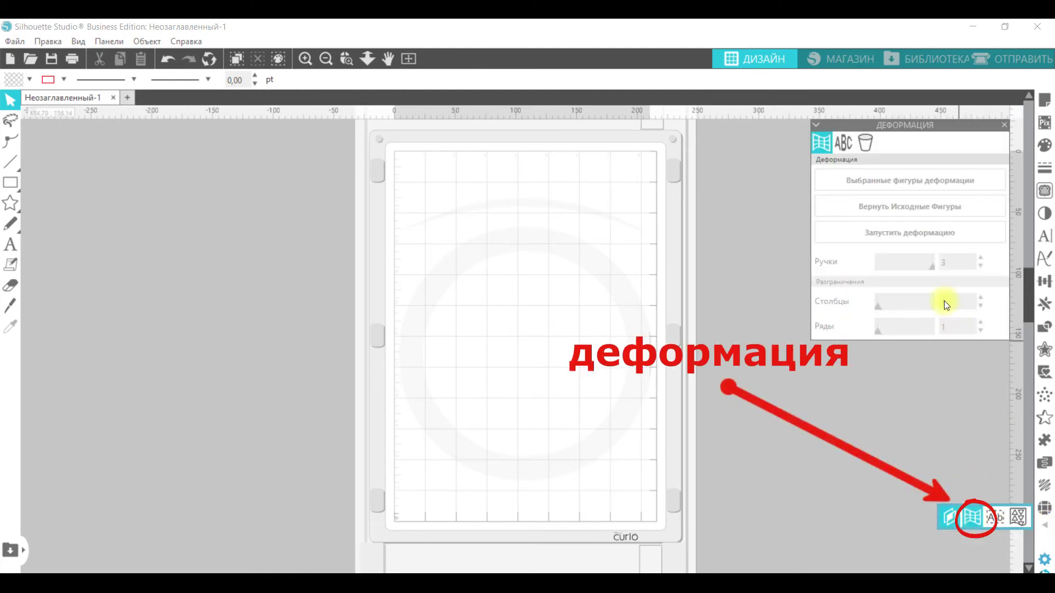
pyautogui.click(844, 142)
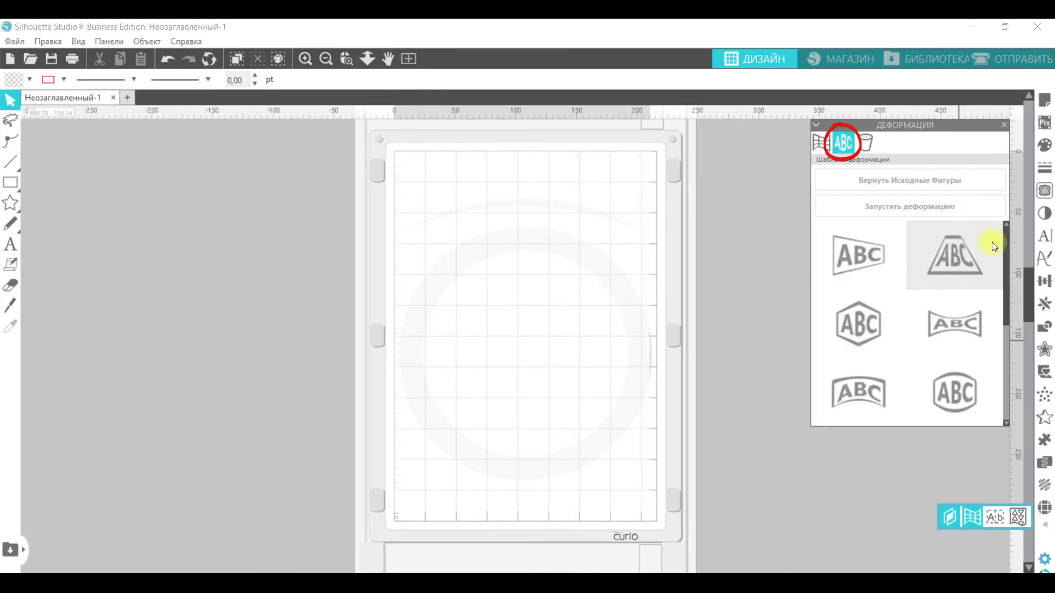
pyautogui.scroll(-5, 1005, 258)
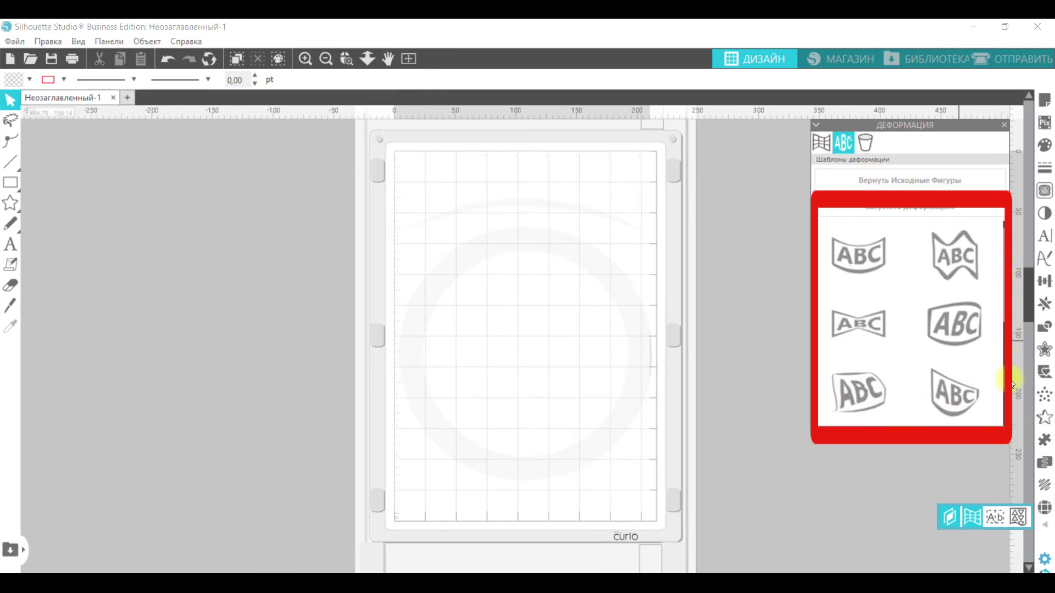
pyautogui.scroll(2, 1014, 262)
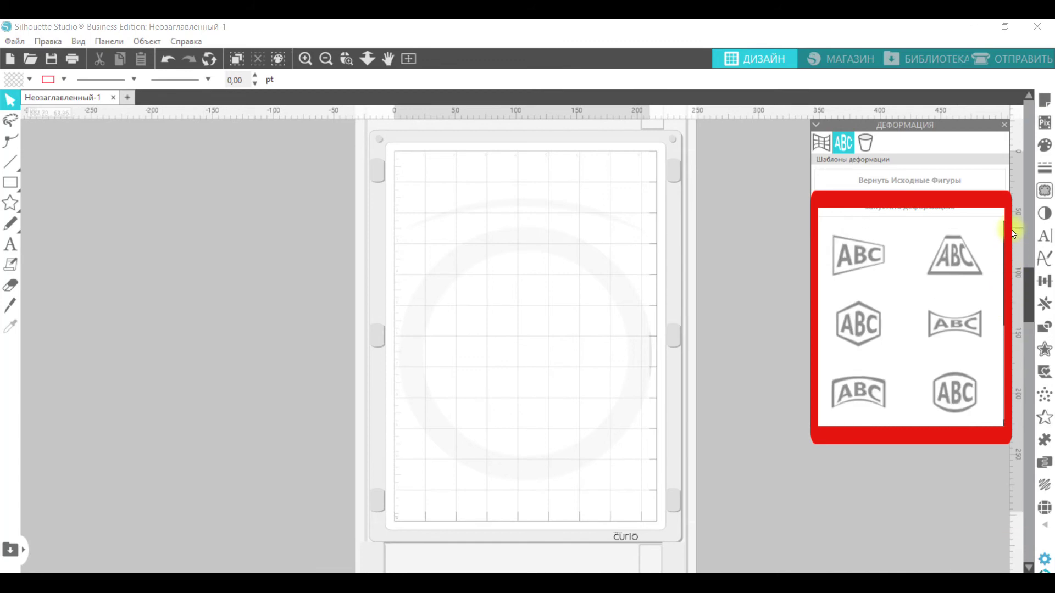
pyautogui.click(865, 142)
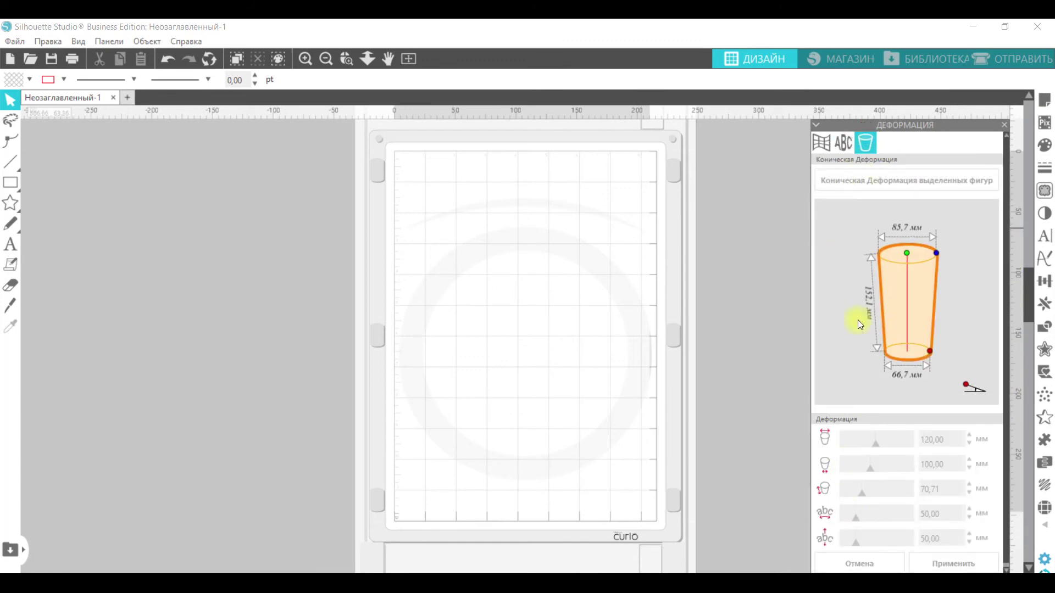
pyautogui.click(1003, 125)
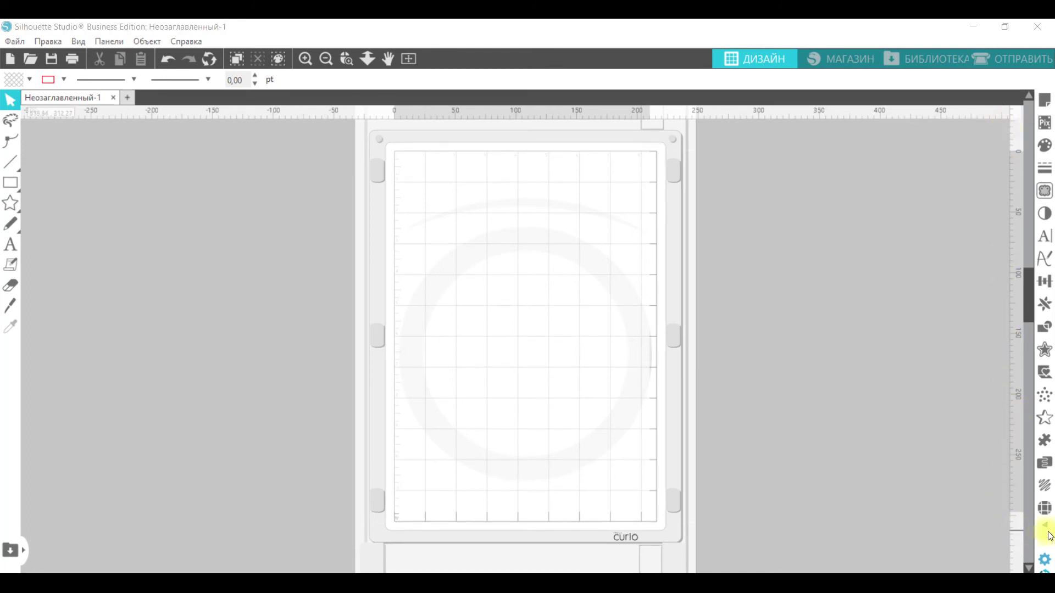
# Examine the weed line settings (Настройки линий очистки)
pyautogui.moveTo(1047, 527)
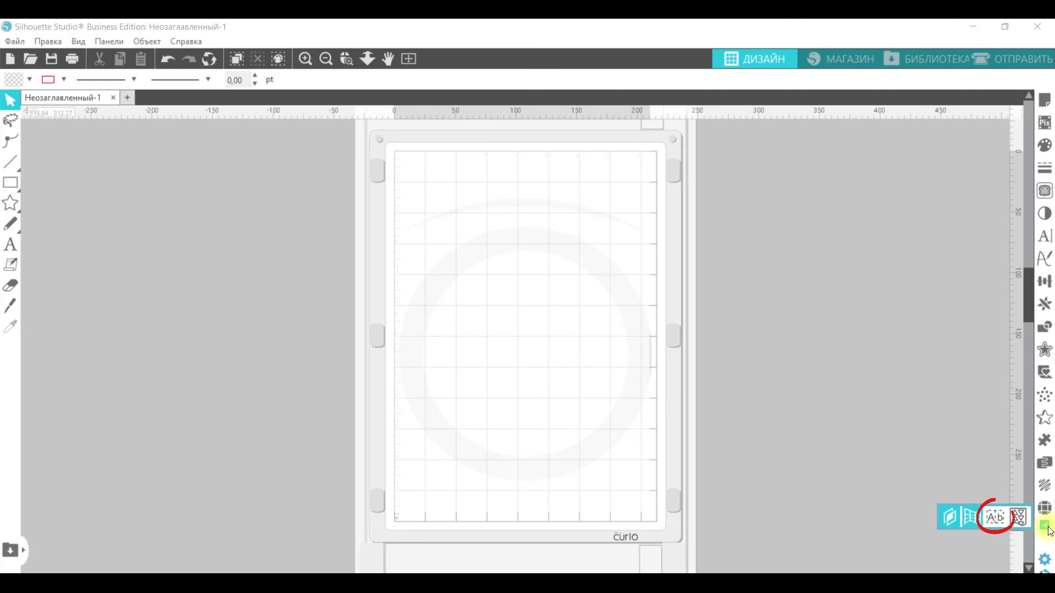
pyautogui.click(991, 517)
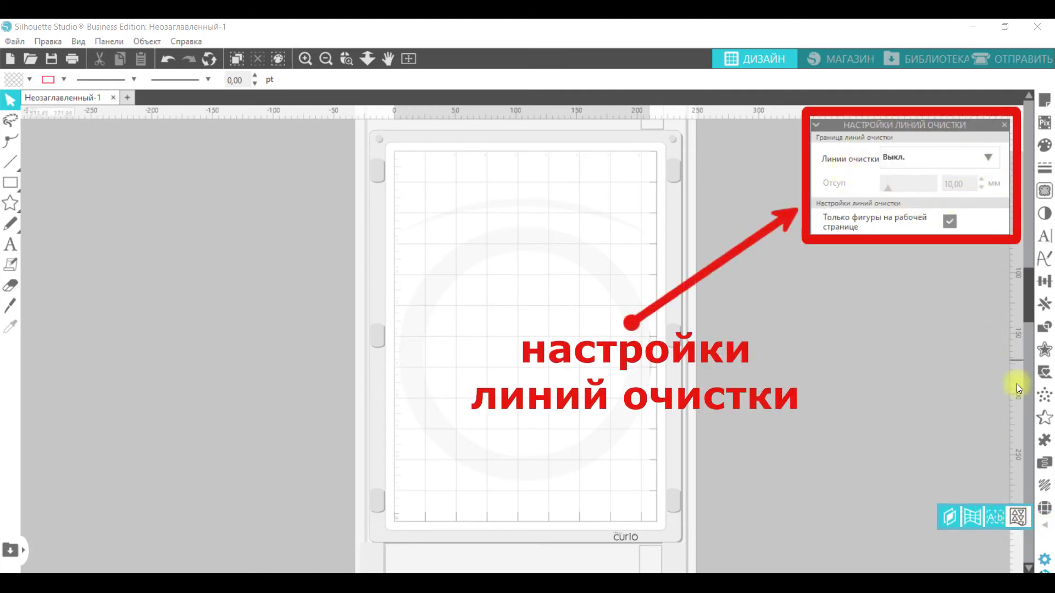
# Examine the media layout settings (Настройка макета мультимедиа), going through page setup, replication, nesting and the last option group
pyautogui.click(1018, 516)
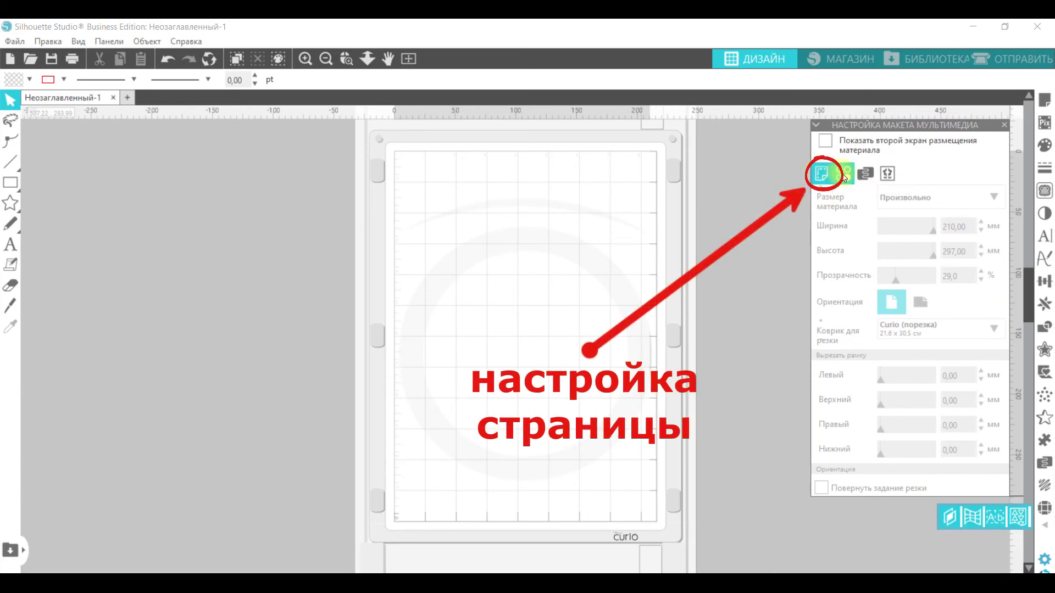
pyautogui.click(843, 175)
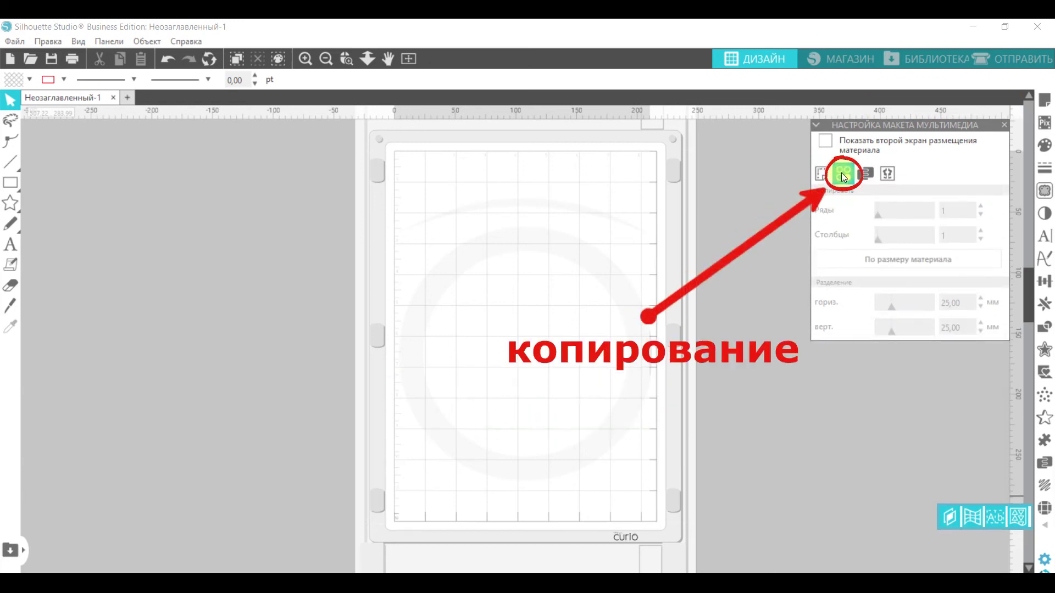
pyautogui.click(864, 175)
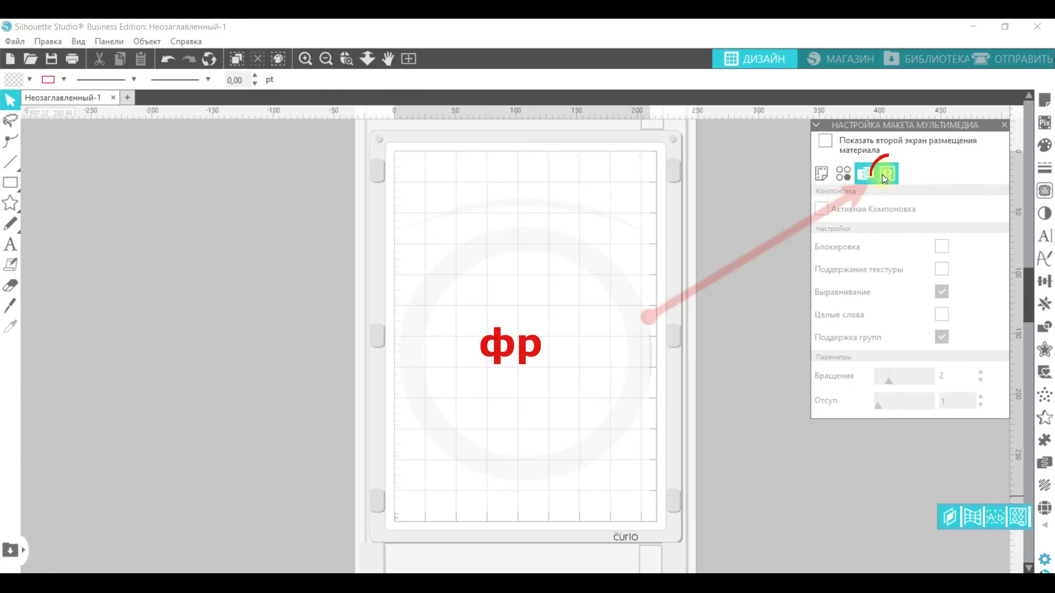
pyautogui.click(888, 173)
pyautogui.click(1003, 126)
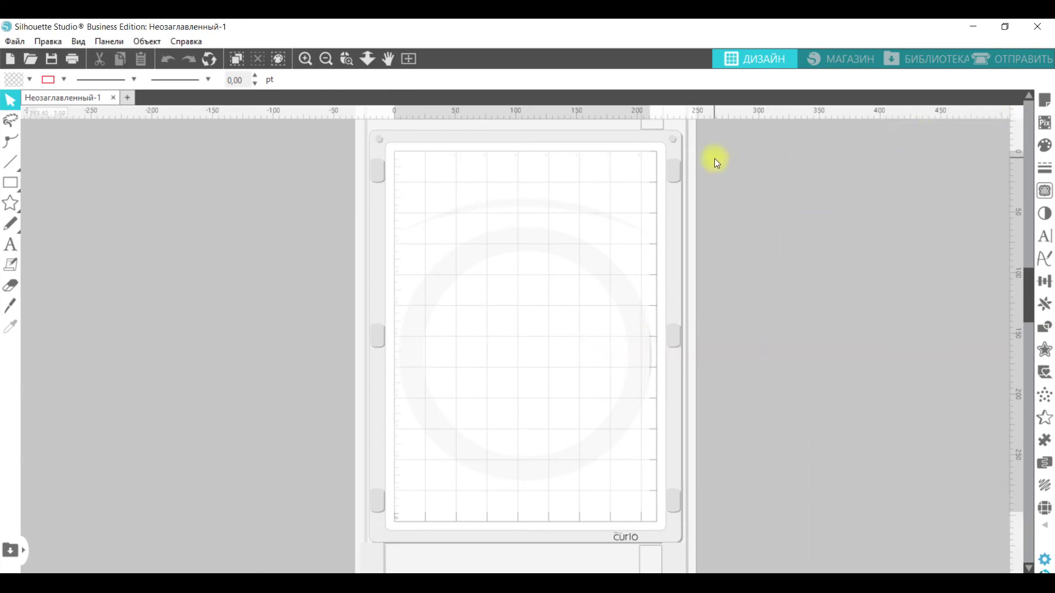
# Examine the file formats available for opening a document, and leave without opening a file
pyautogui.click(31, 60)
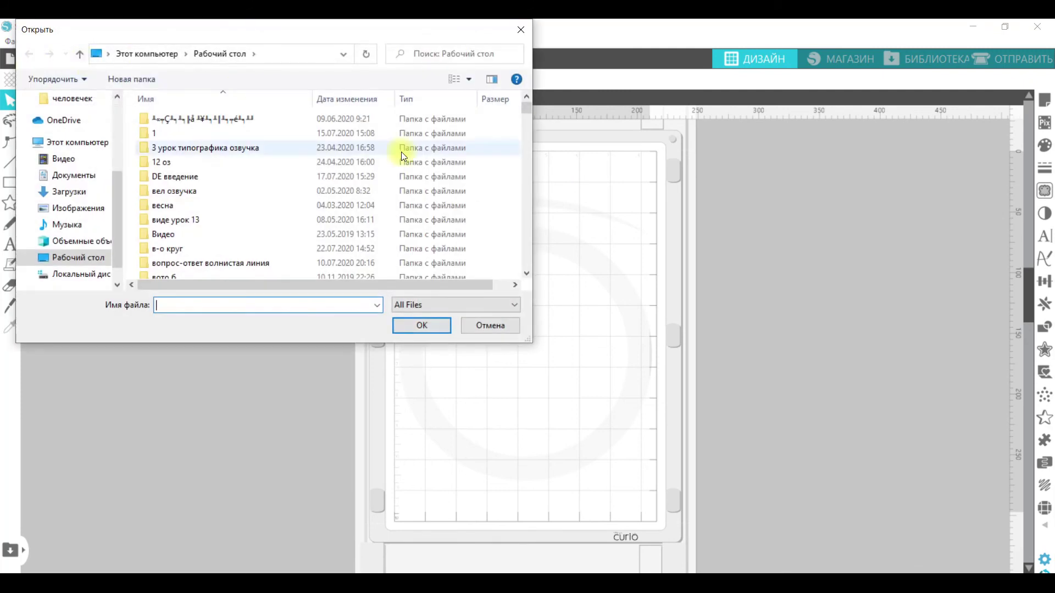
pyautogui.click(515, 305)
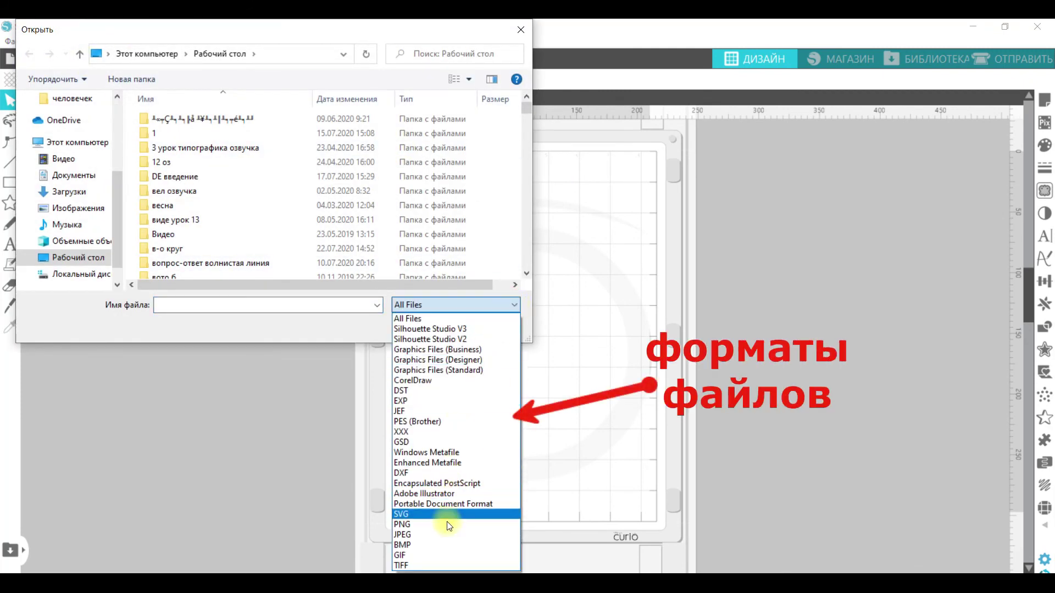
pyautogui.click(514, 308)
pyautogui.click(524, 28)
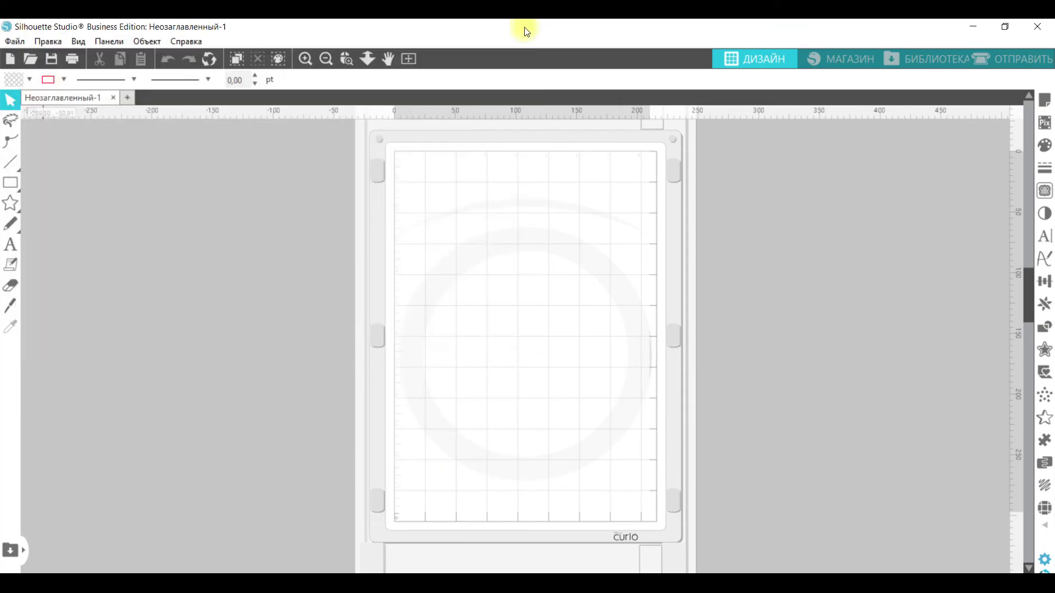
# Examine the file formats available for saving the document, and leave without saving
pyautogui.click(54, 57)
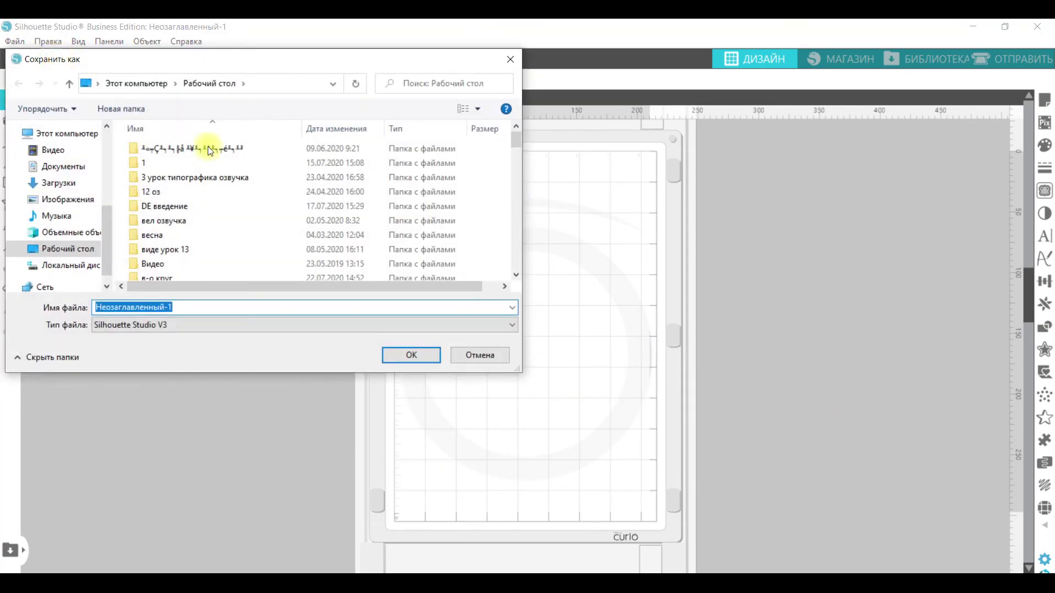
pyautogui.click(511, 325)
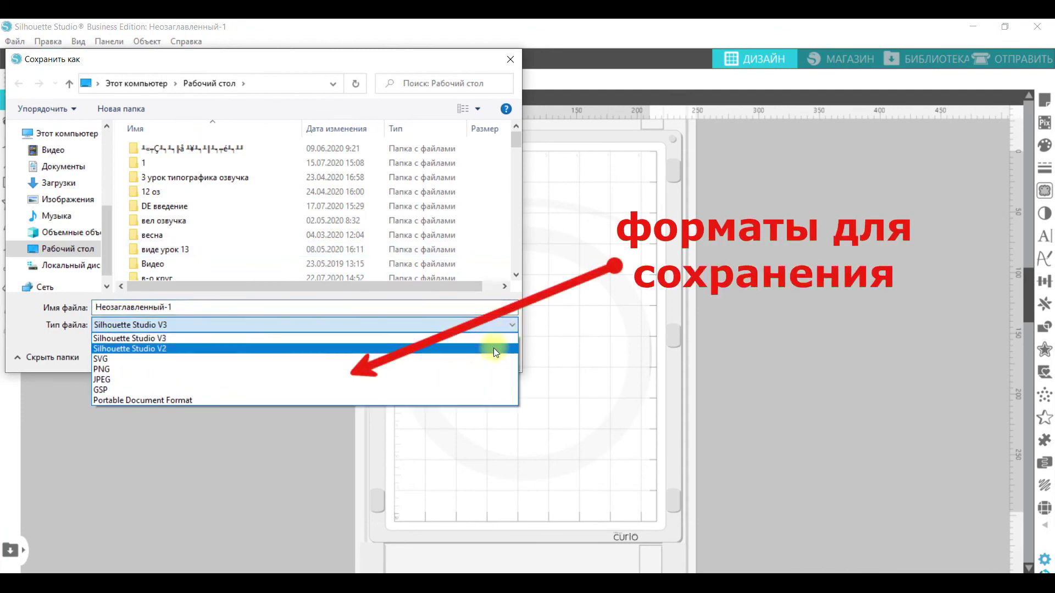
pyautogui.click(509, 325)
pyautogui.click(510, 59)
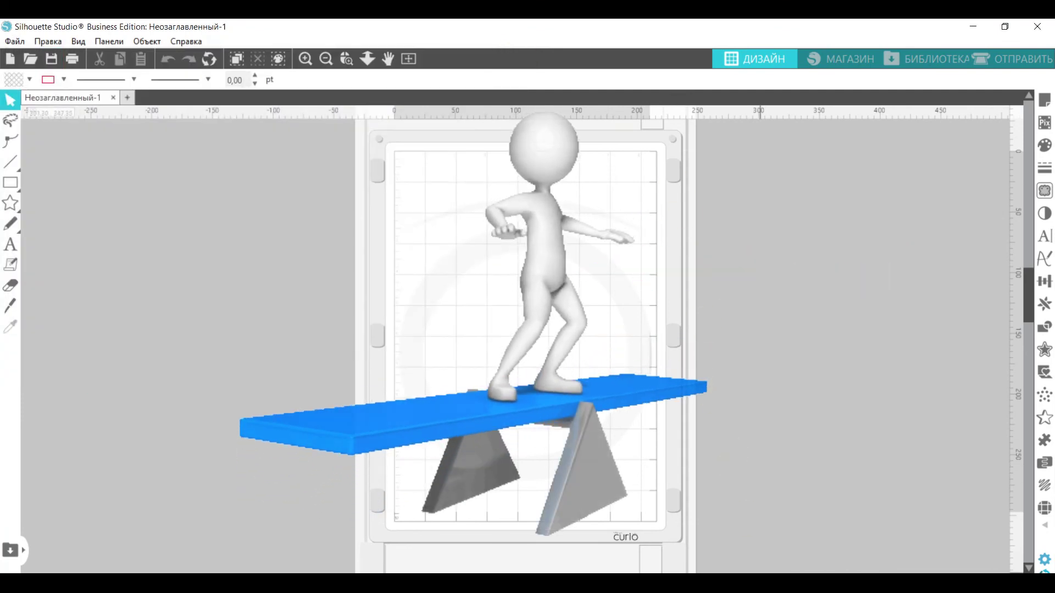